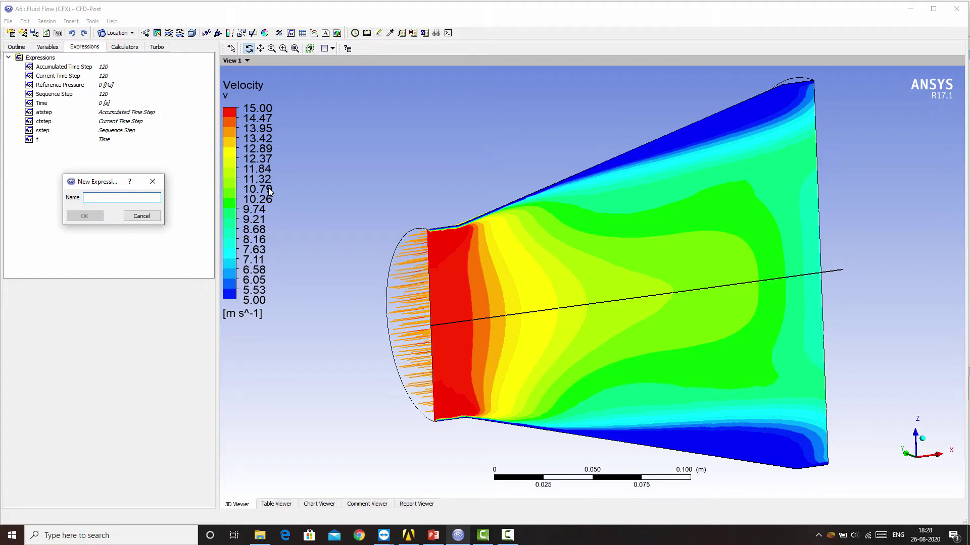
# Create an expression named Dynamic Pressure and start its definition with 0.5 multiplied by the massFlowAve function
pyautogui.write('ynamic Pressure')
pyautogui.click(85, 216)
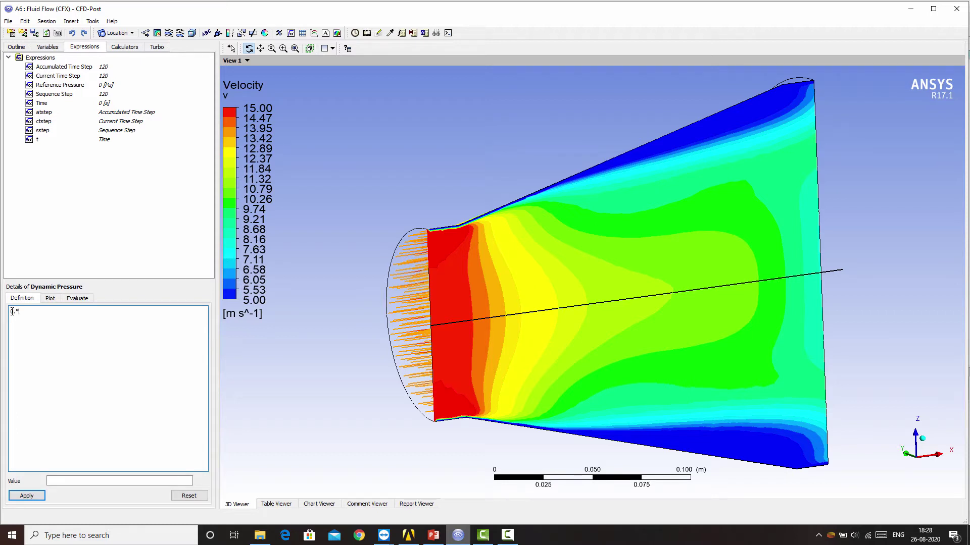
pyautogui.write('0.5')
pyautogui.rightClick(22, 311)
pyautogui.moveTo(50, 318)
pyautogui.moveTo(118, 320)
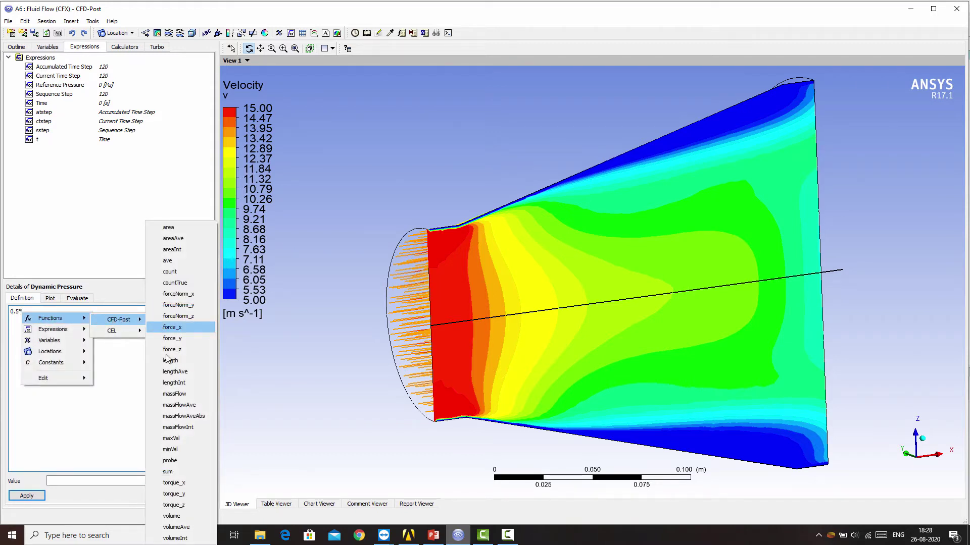
pyautogui.click(175, 405)
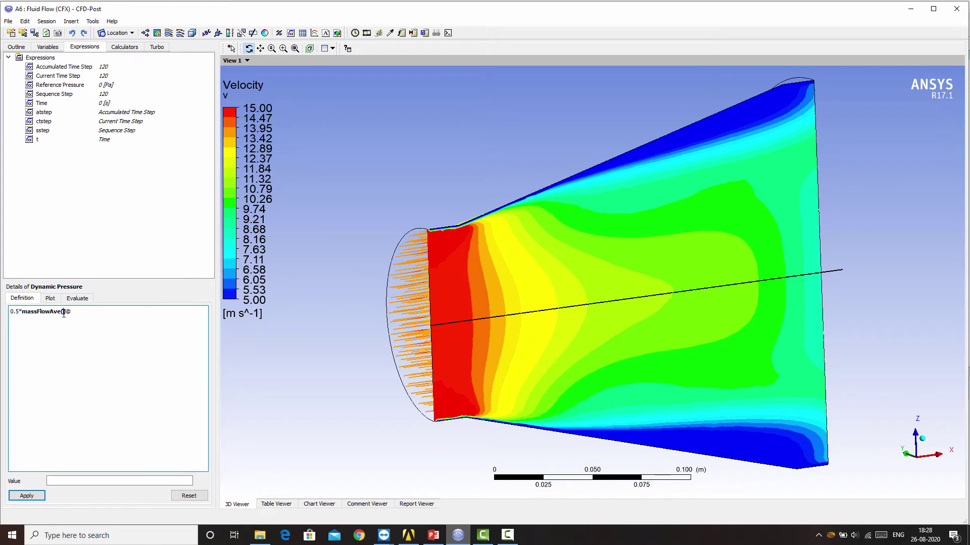
# Complete the massFlowAve term of Dynamic Pressure with the solution variable Density evaluated at the Inlet location
pyautogui.rightClick(63, 313)
pyautogui.moveTo(93, 343)
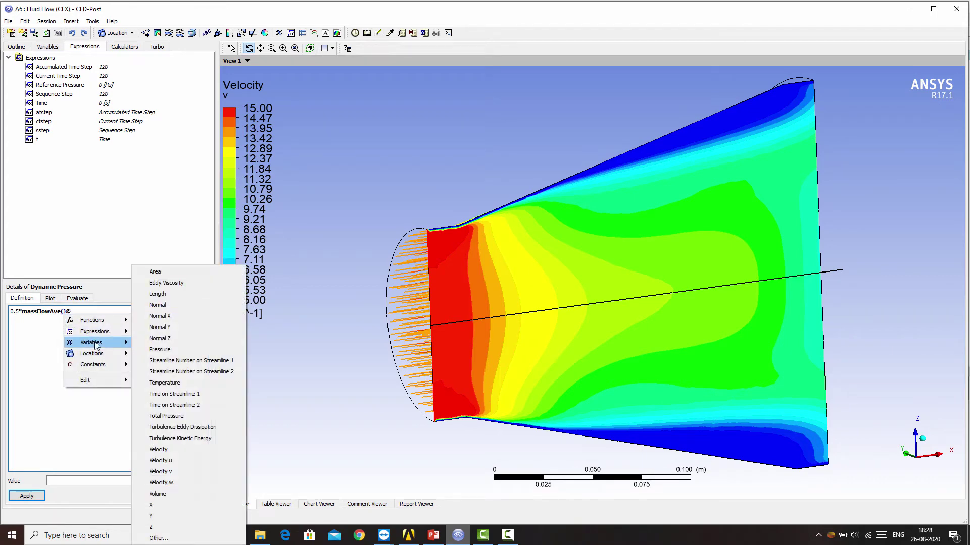
pyautogui.click(159, 538)
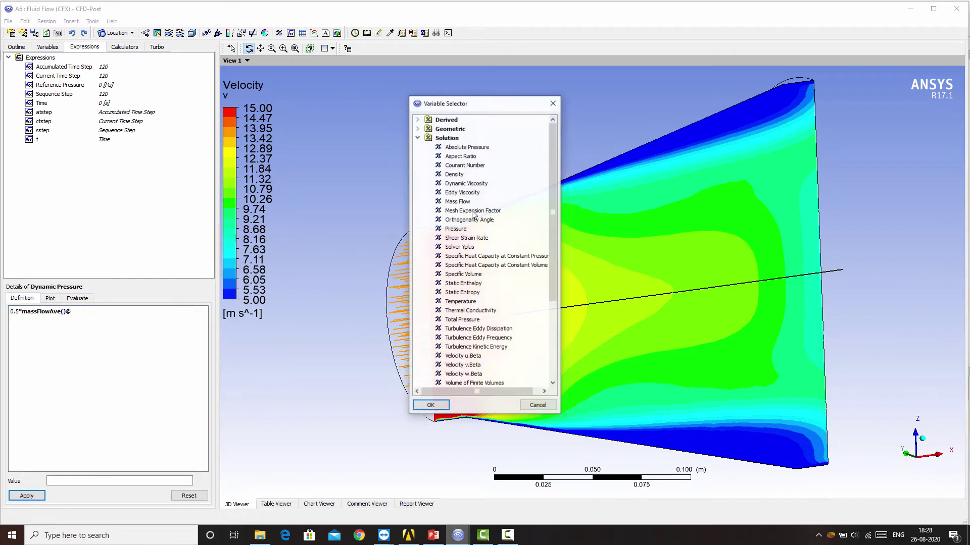
pyautogui.click(457, 174)
pyautogui.click(437, 407)
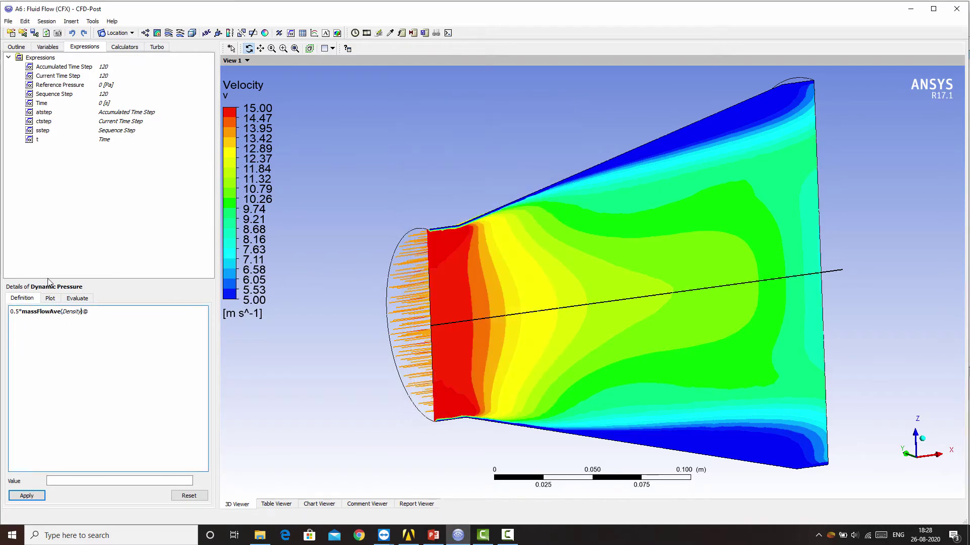
pyautogui.rightClick(88, 311)
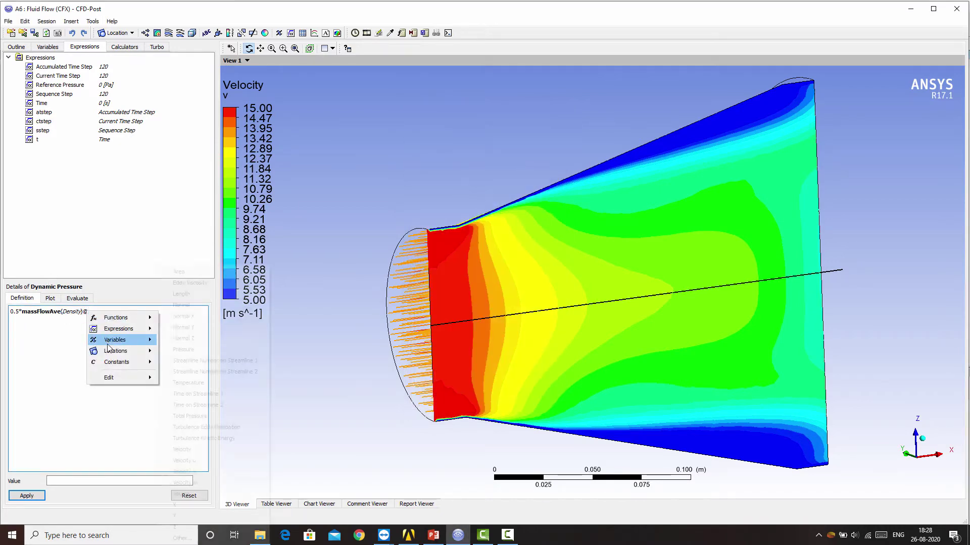
pyautogui.moveTo(127, 351)
pyautogui.click(180, 364)
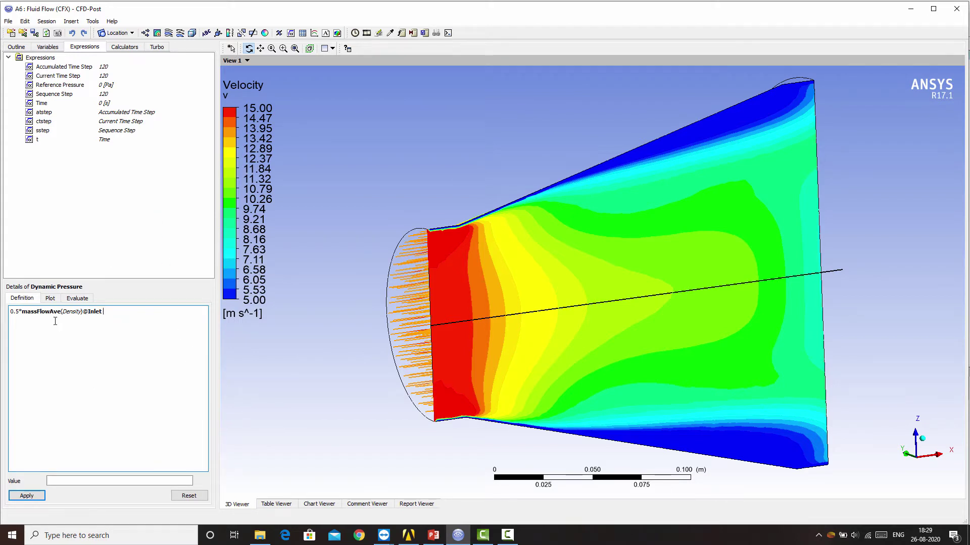
pyautogui.write('*')
pyautogui.rightClick(106, 314)
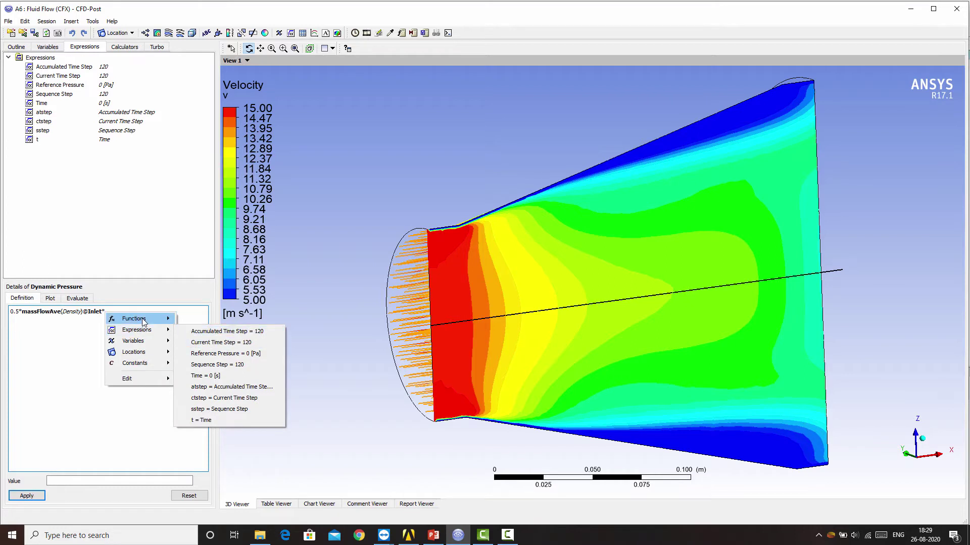
pyautogui.moveTo(144, 319)
pyautogui.moveTo(200, 319)
pyautogui.click(258, 407)
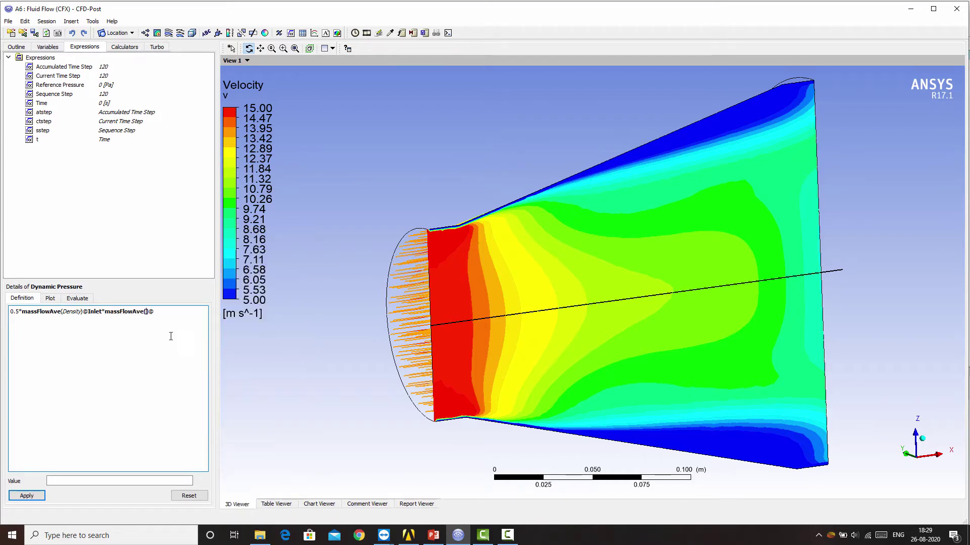
pyautogui.rightClick(147, 313)
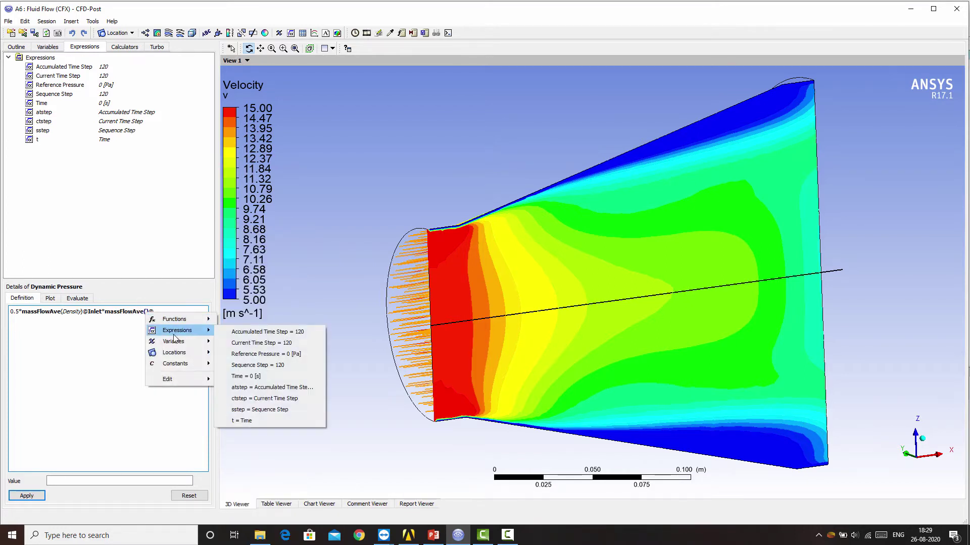
pyautogui.moveTo(176, 342)
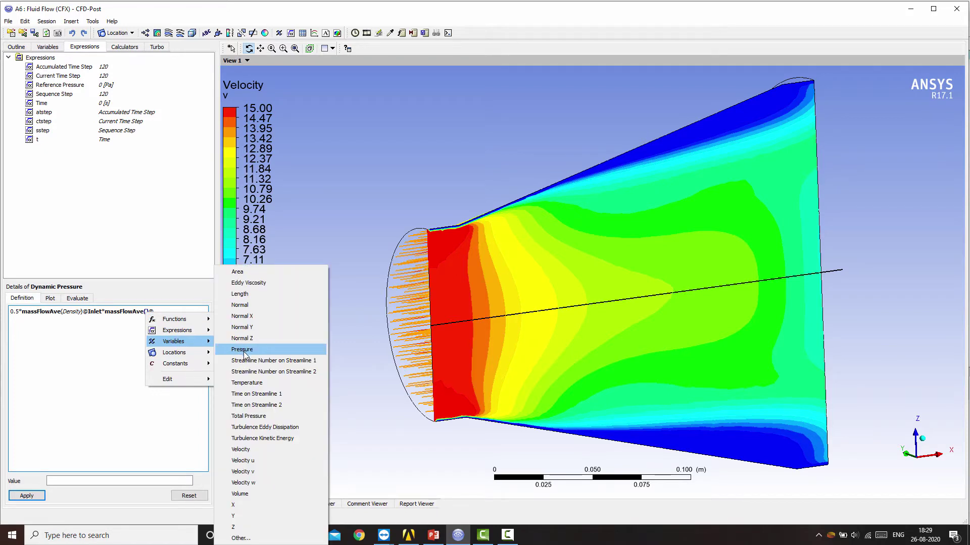
pyautogui.click(240, 449)
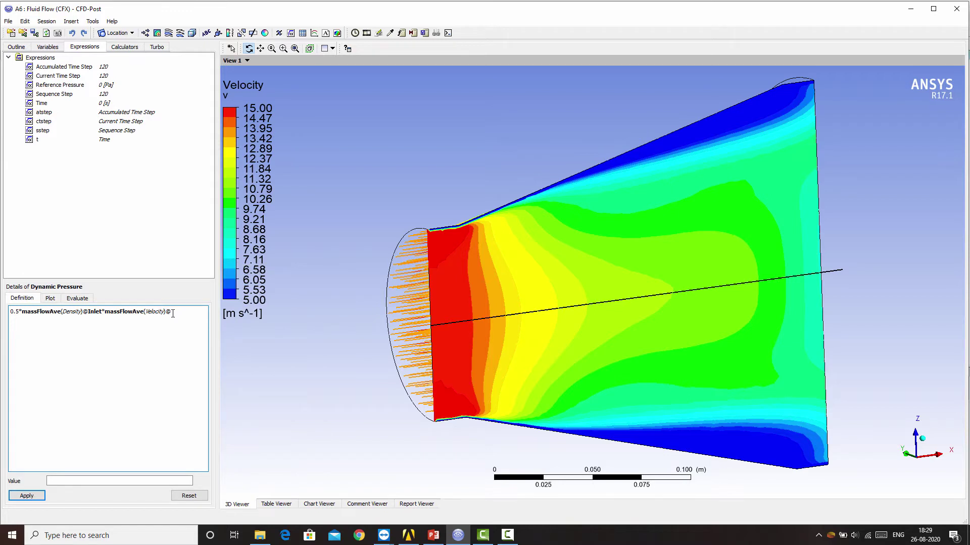
pyautogui.rightClick(170, 312)
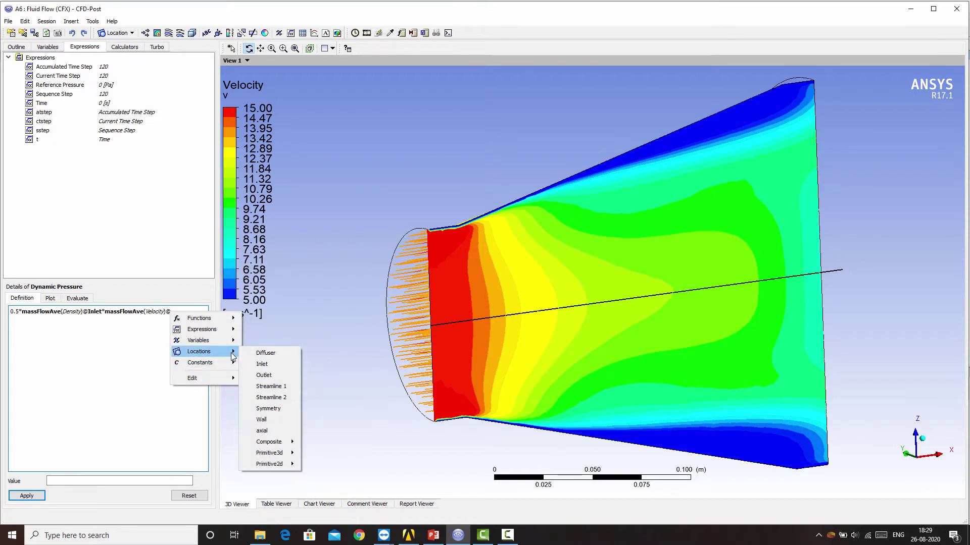
pyautogui.click(262, 364)
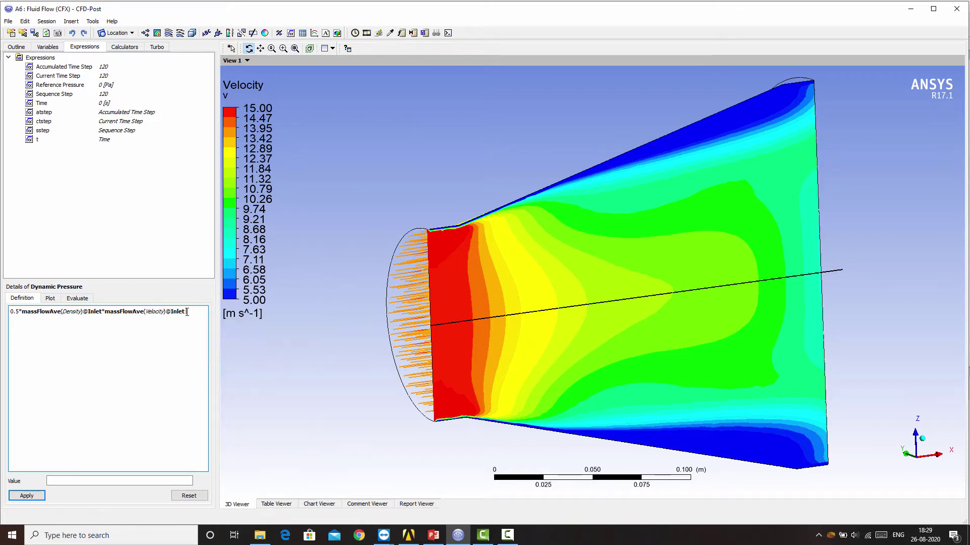
pyautogui.write('*')
pyautogui.moveTo(185, 314); pyautogui.dragTo(106, 315)
pyautogui.hotkey('ctrl', 'c')
pyautogui.click(192, 311)
pyautogui.hotkey('ctrl', 'v')
pyautogui.click(27, 496)
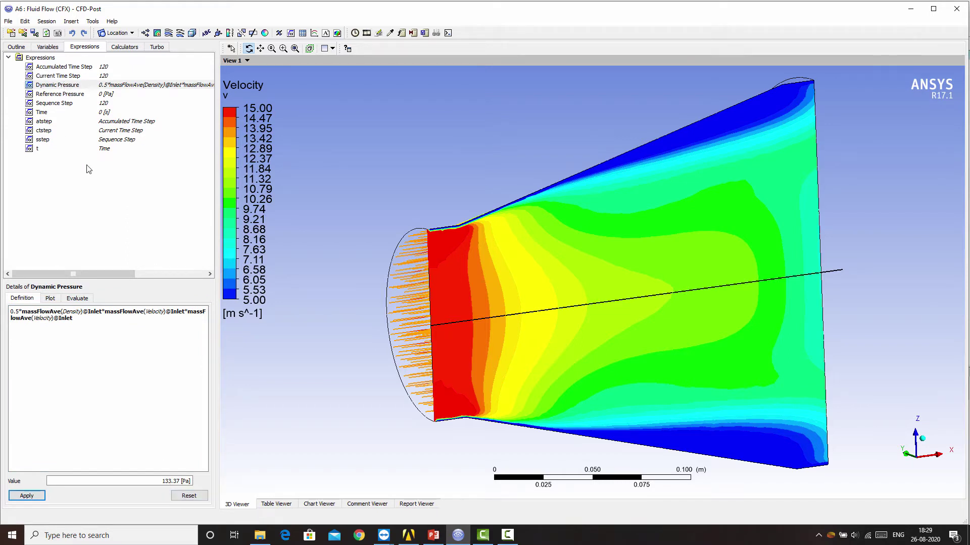
# Create another new expression named Cpr
pyautogui.rightClick(30, 162)
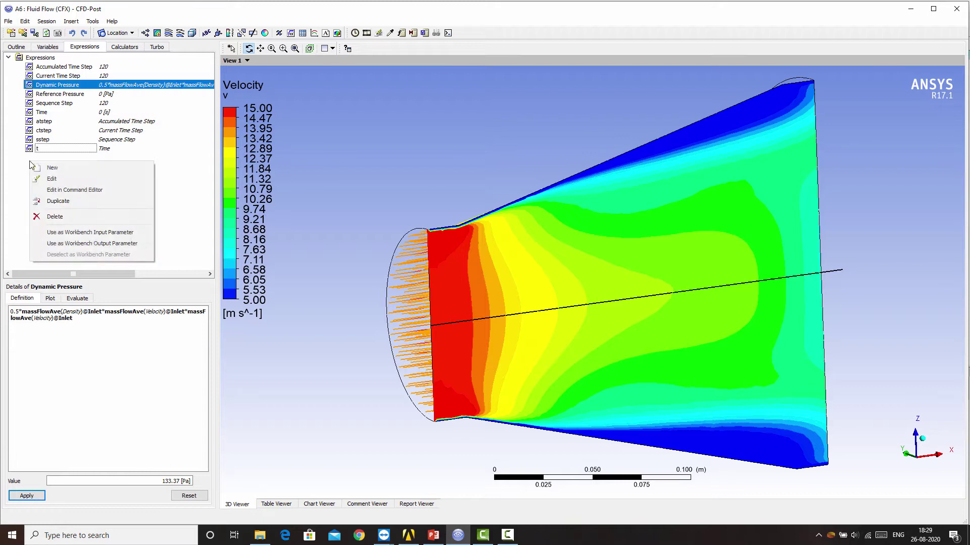
pyautogui.click(58, 168)
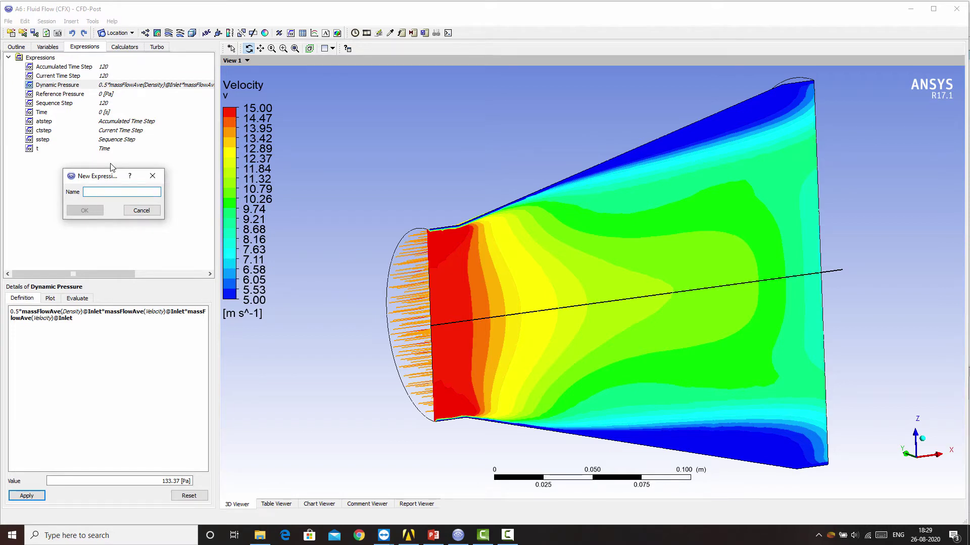
pyautogui.write('Cpr')
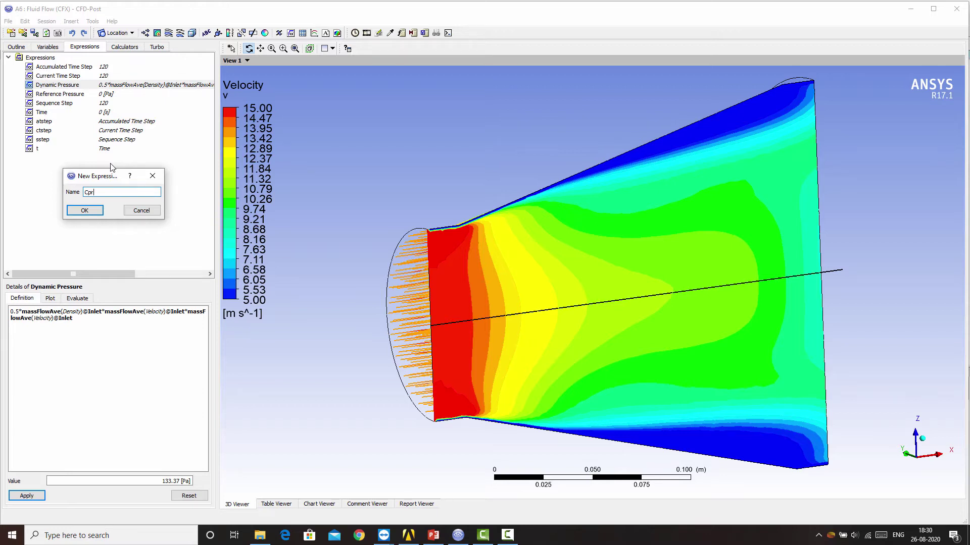
pyautogui.click(90, 210)
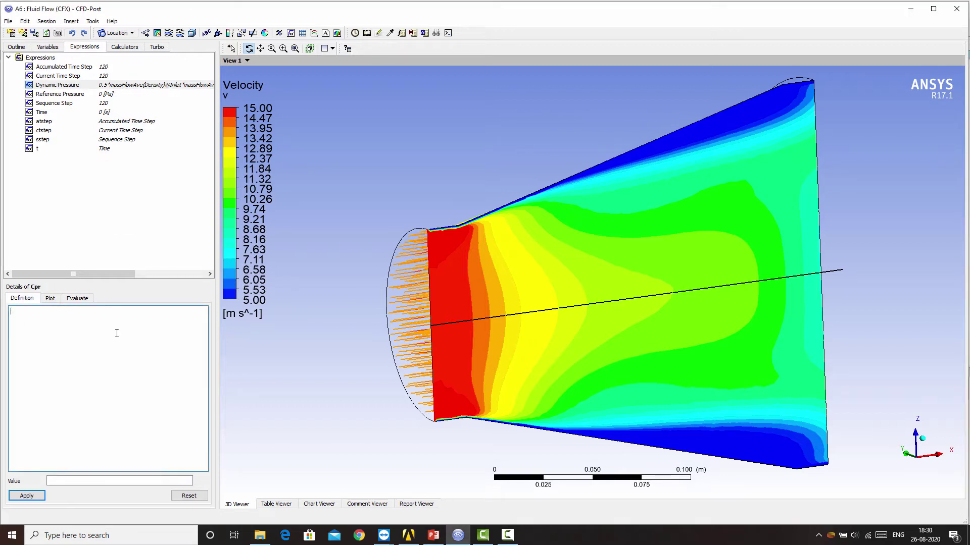
pyautogui.rightClick(13, 313)
pyautogui.moveTo(46, 320)
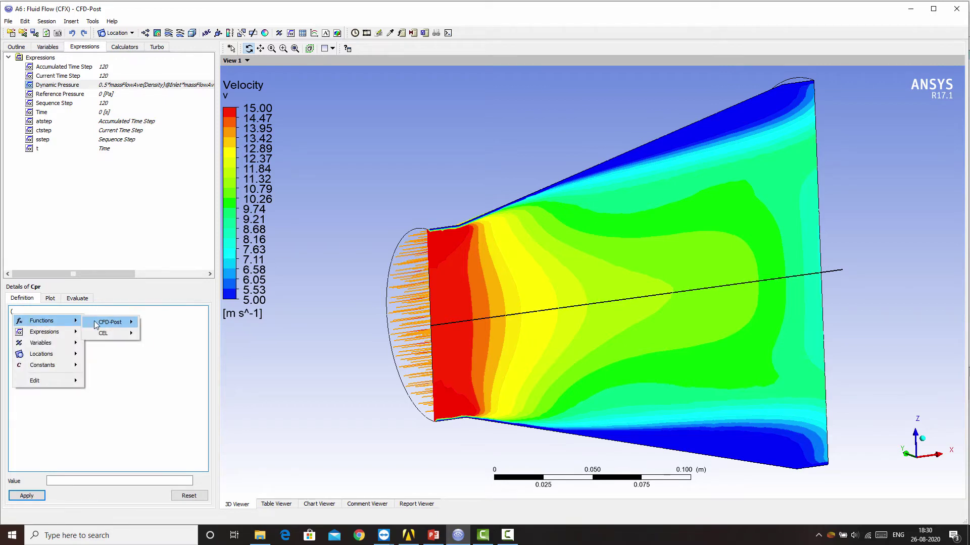
pyautogui.moveTo(111, 322)
pyautogui.click(175, 405)
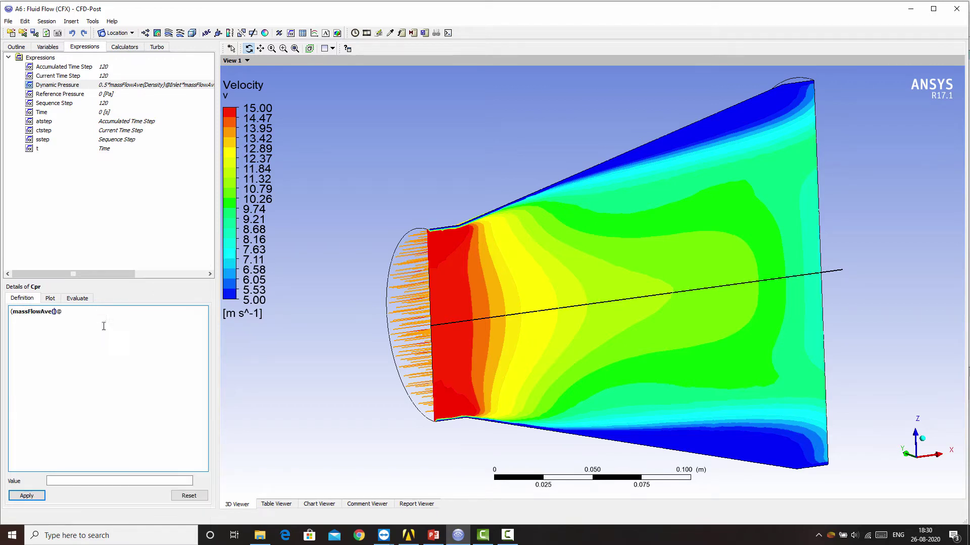
pyautogui.rightClick(54, 314)
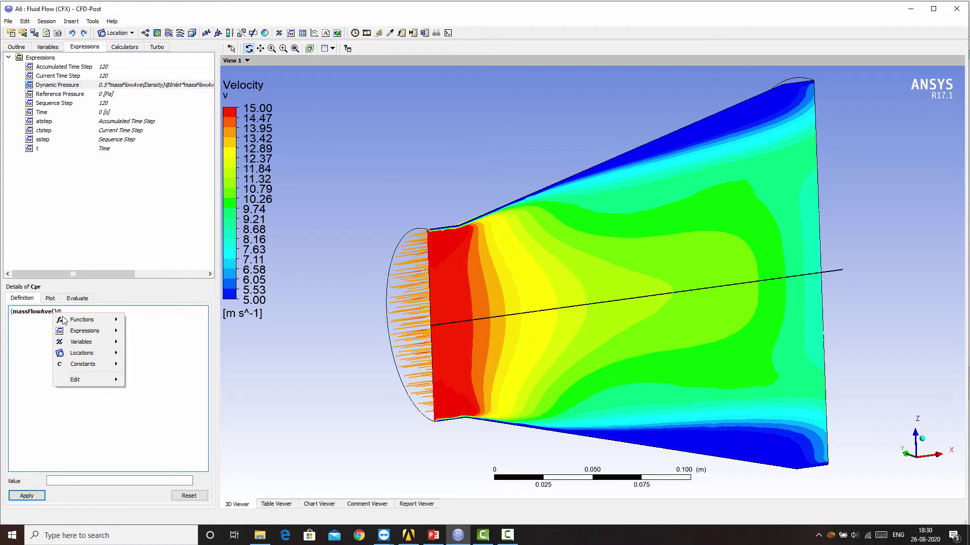
pyautogui.moveTo(81, 342)
pyautogui.click(151, 349)
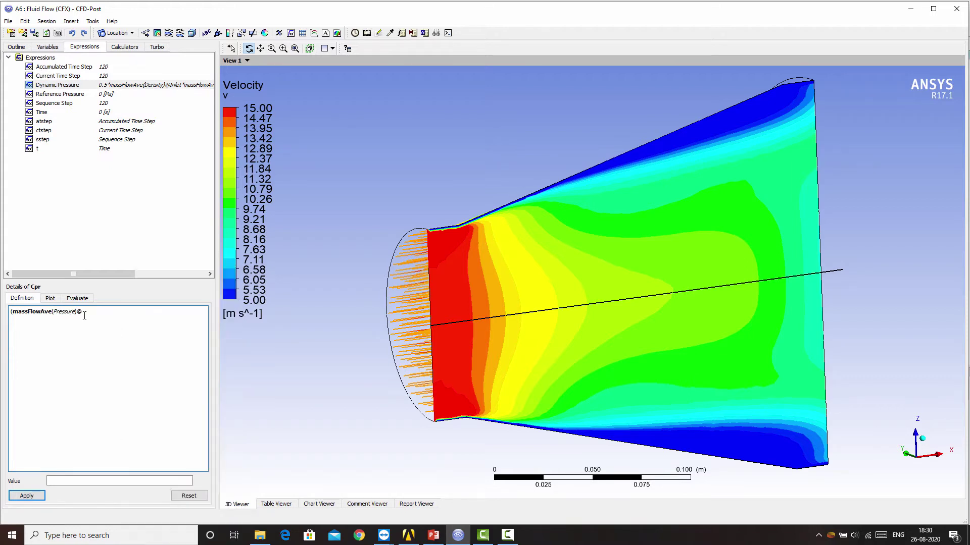
pyautogui.rightClick(83, 311)
pyautogui.moveTo(124, 351)
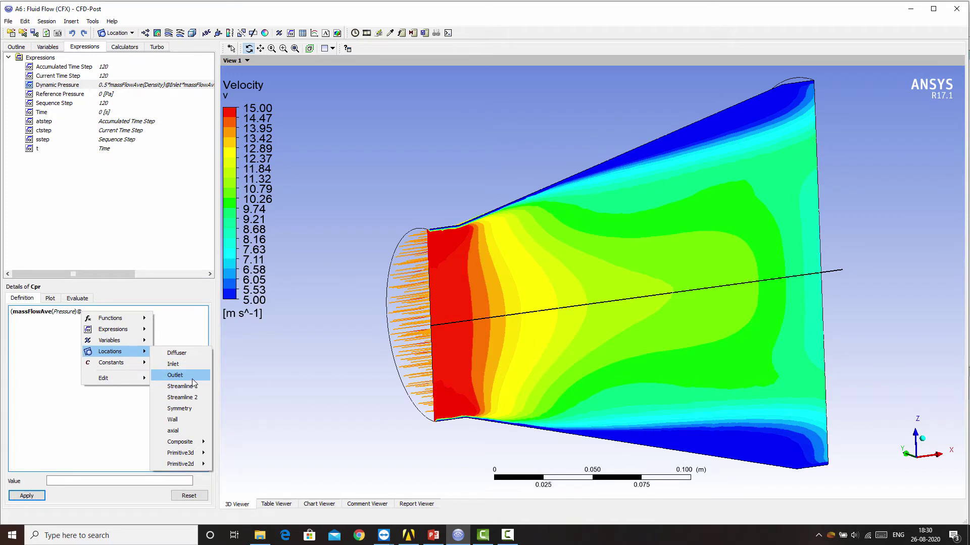
pyautogui.click(188, 375)
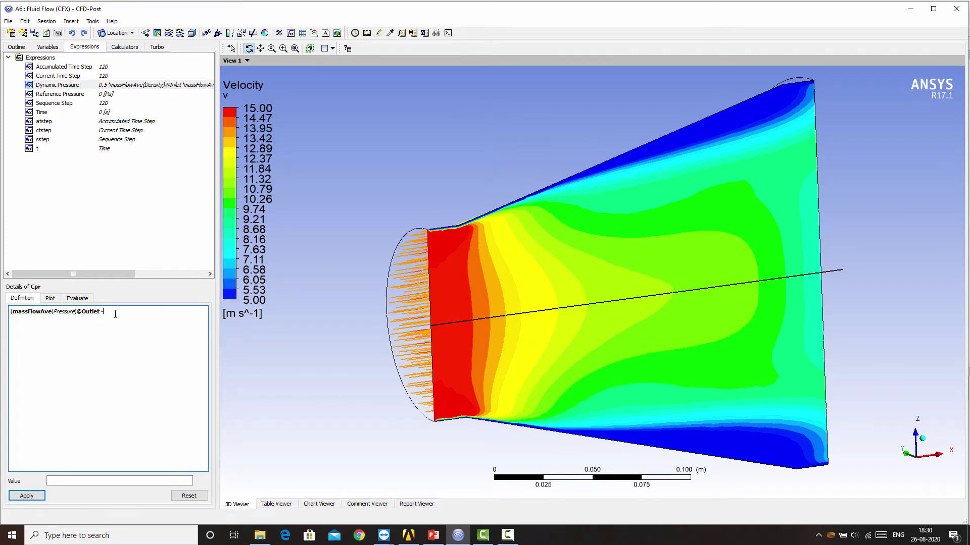
pyautogui.moveTo(82, 311); pyautogui.dragTo(16, 313)
pyautogui.hotkey('ctrl', 'c')
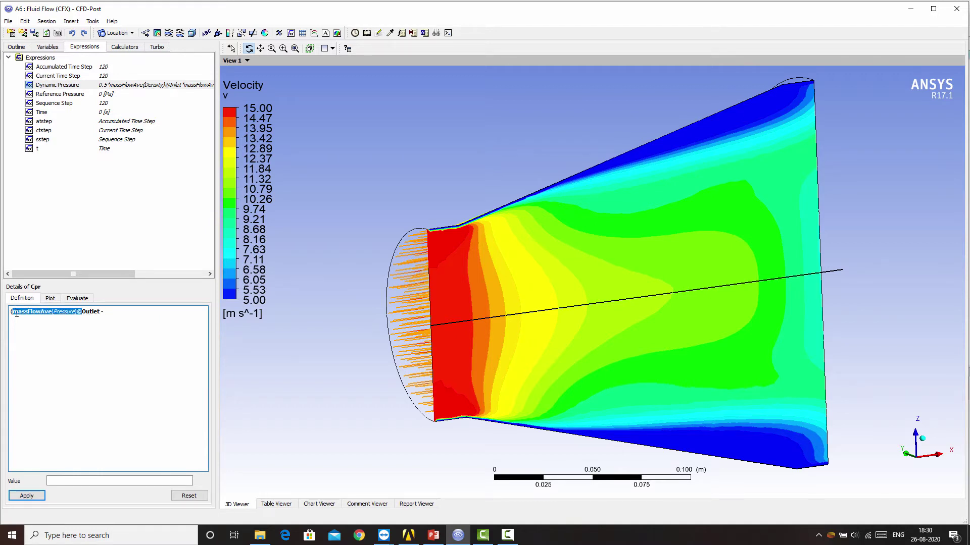
pyautogui.click(111, 312)
pyautogui.write('-')
pyautogui.hotkey('ctrl', 'v')
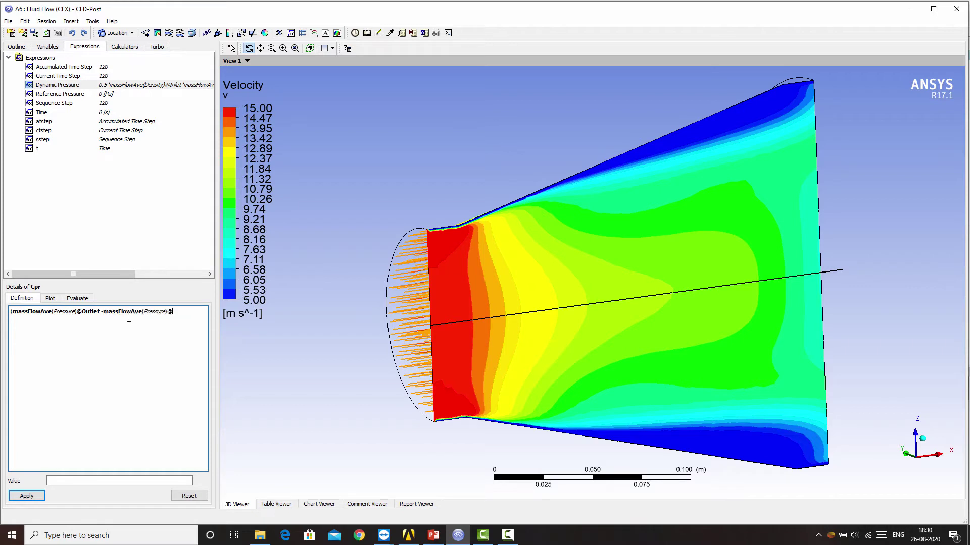
pyautogui.rightClick(172, 313)
pyautogui.moveTo(198, 342)
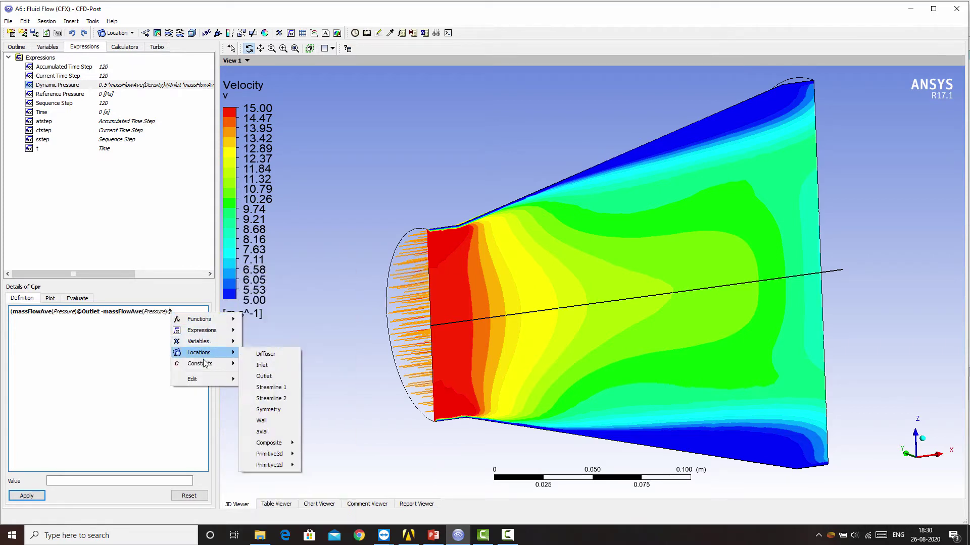
pyautogui.click(262, 365)
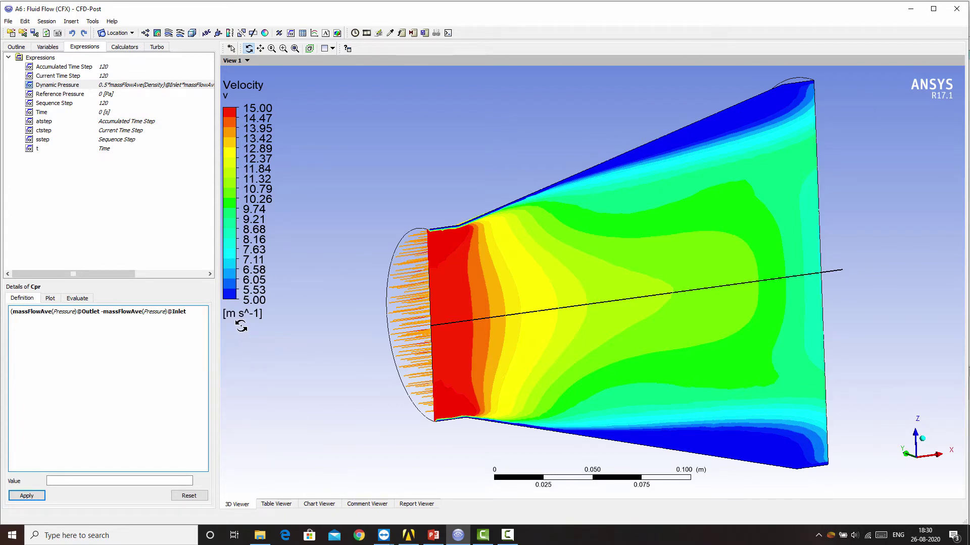
# Close the parenthesis, divide by the Dynamic Pressure expression, and apply the Cpr definition
pyautogui.write(')/')
pyautogui.rightClick(191, 312)
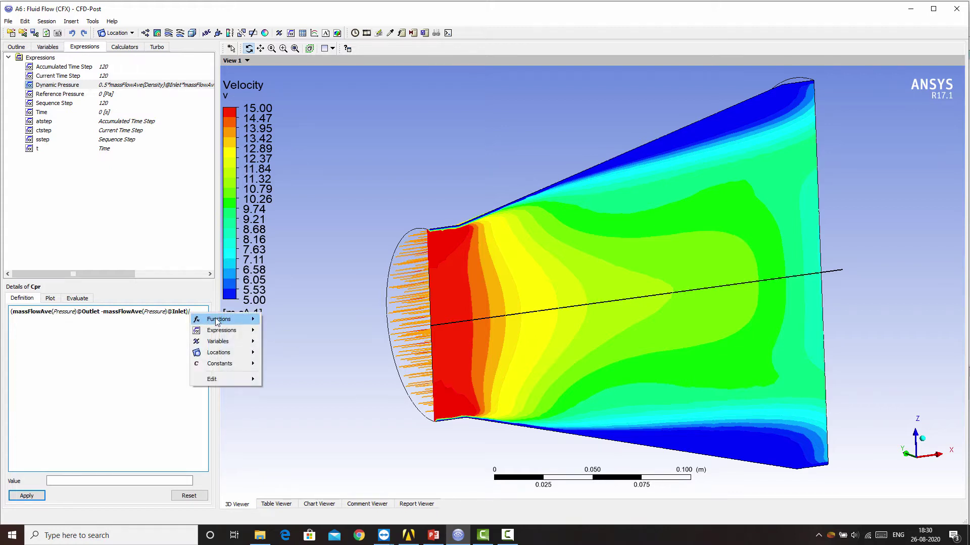
pyautogui.moveTo(224, 343)
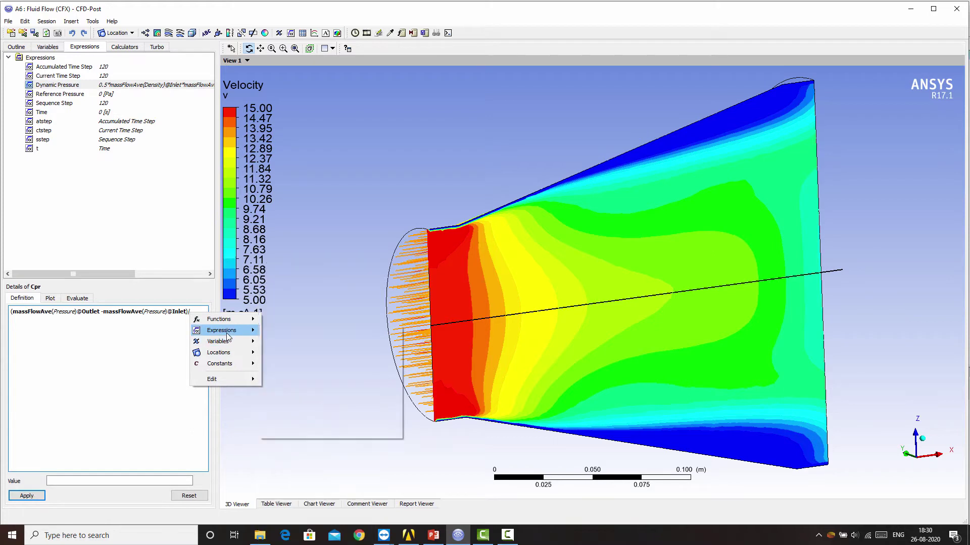
pyautogui.click(320, 358)
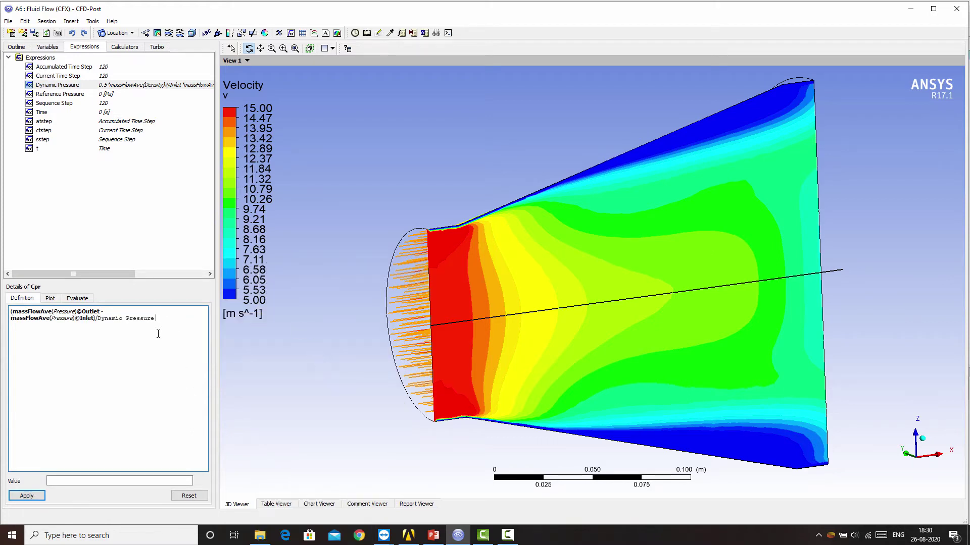
pyautogui.click(27, 495)
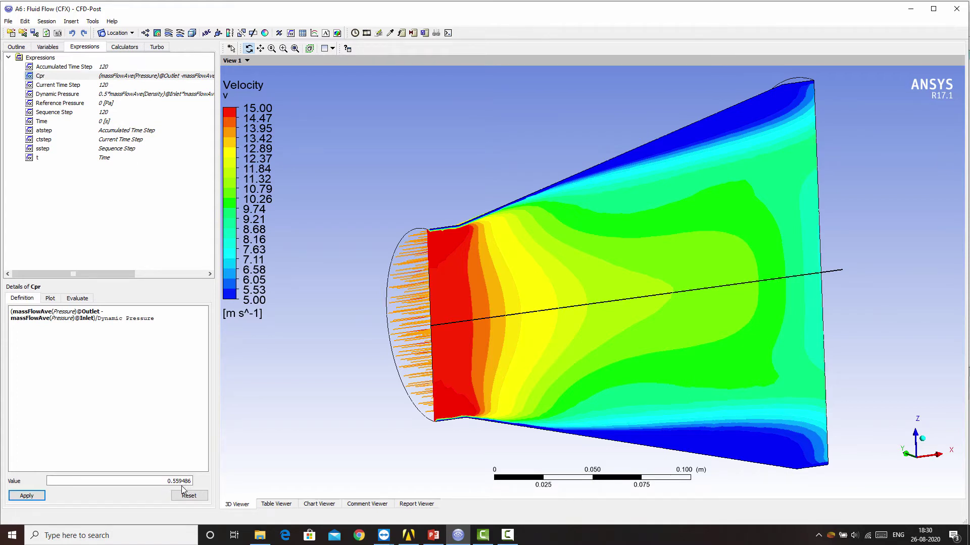
pyautogui.click(68, 202)
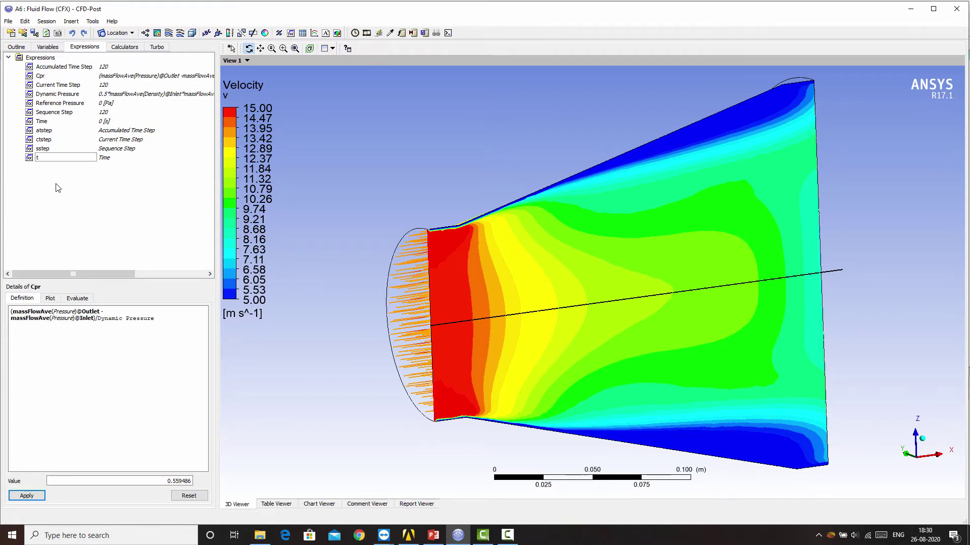
# Create a new expression named Cptr
pyautogui.rightClick(35, 193)
pyautogui.click(58, 201)
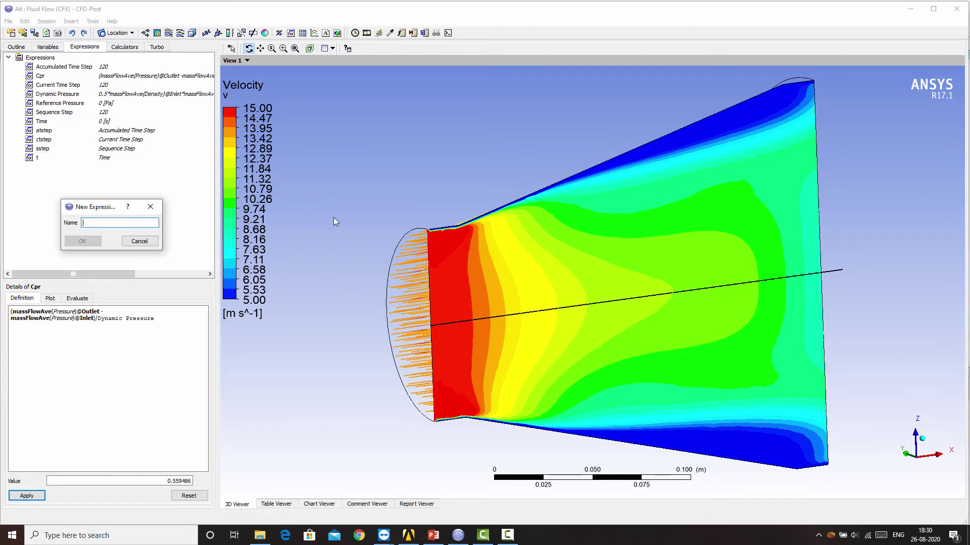
pyautogui.write('Cptr')
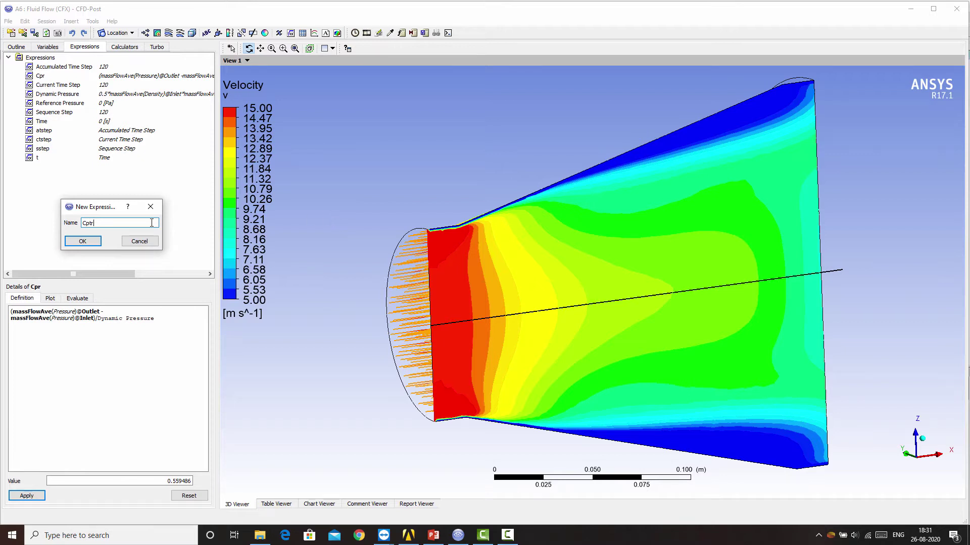
pyautogui.click(85, 241)
pyautogui.rightClick(10, 312)
pyautogui.moveTo(46, 319)
pyautogui.moveTo(109, 321)
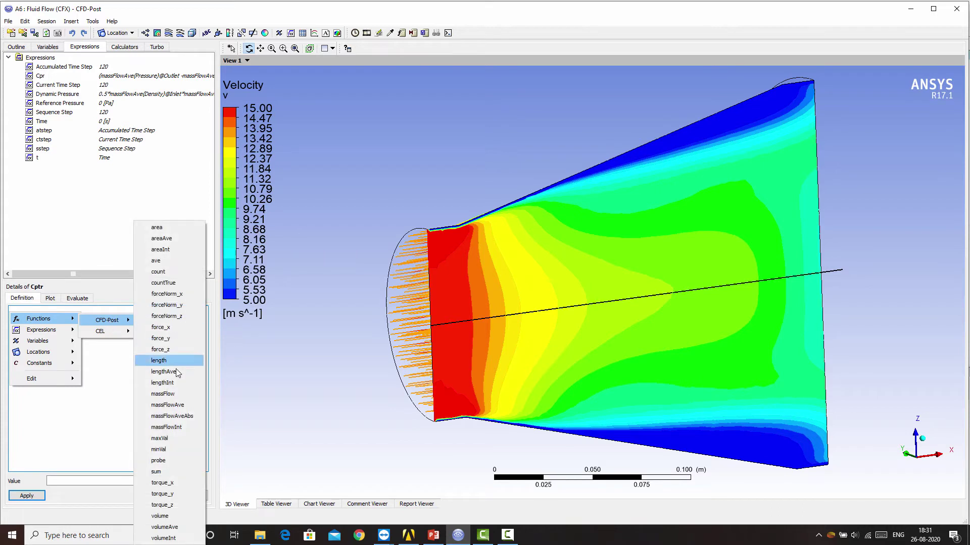
pyautogui.click(183, 406)
pyautogui.rightClick(52, 311)
pyautogui.moveTo(81, 340)
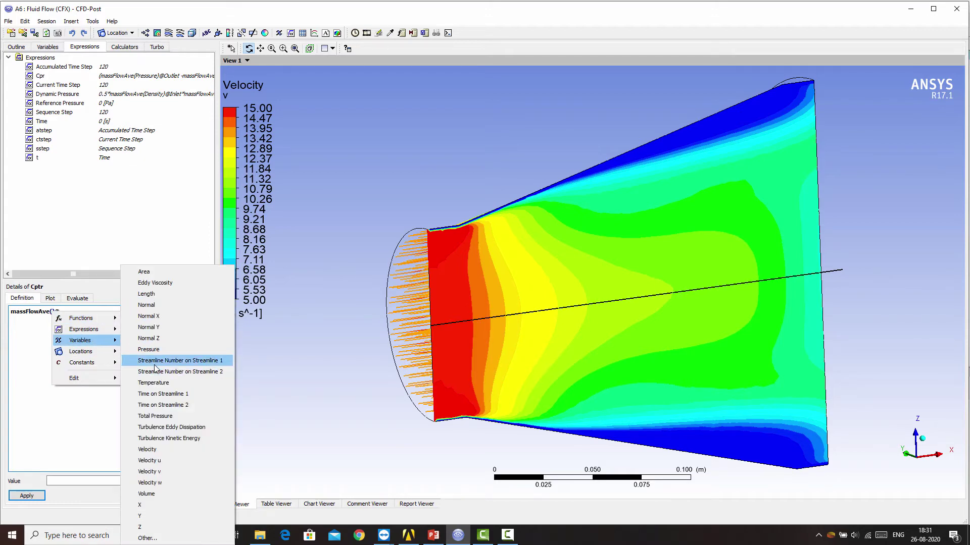
pyautogui.click(142, 539)
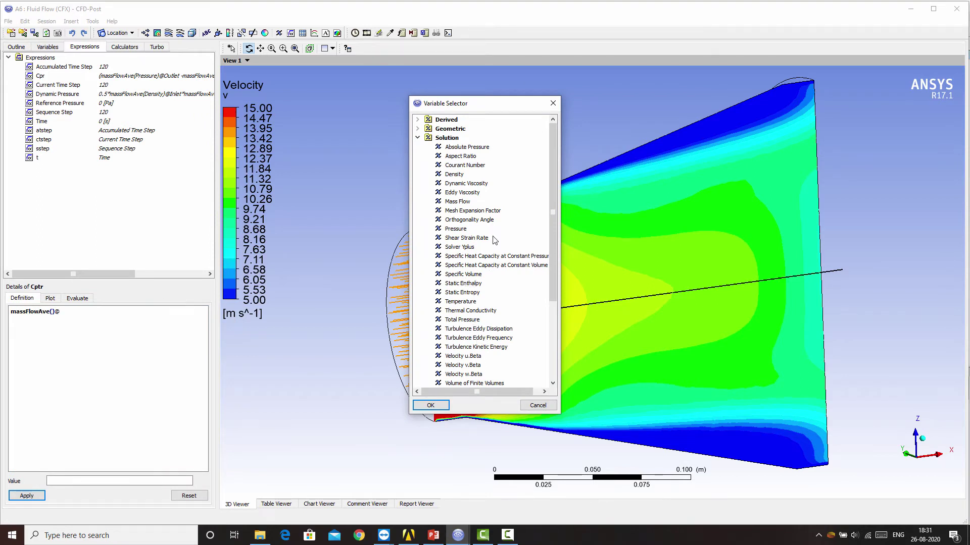
pyautogui.moveTo(553, 234); pyautogui.dragTo(559, 267)
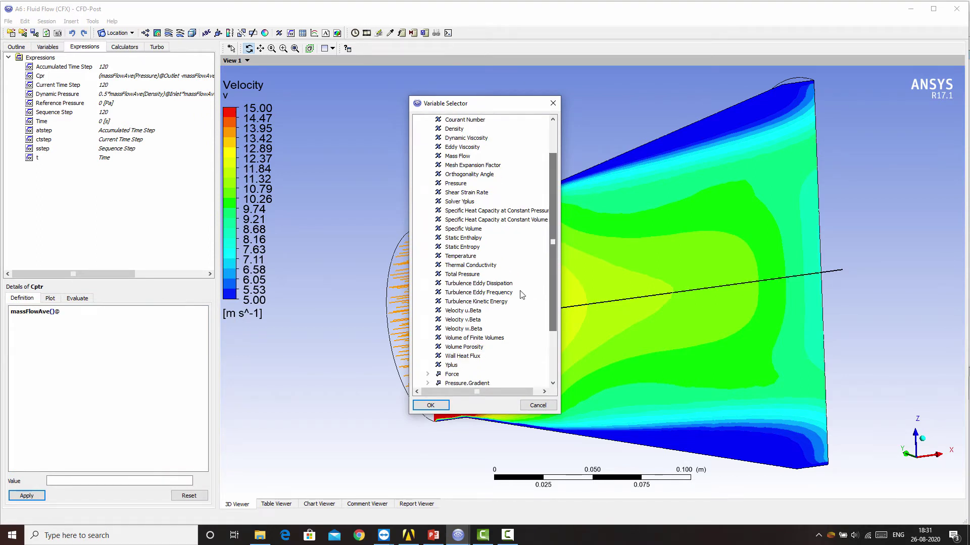
pyautogui.click(468, 276)
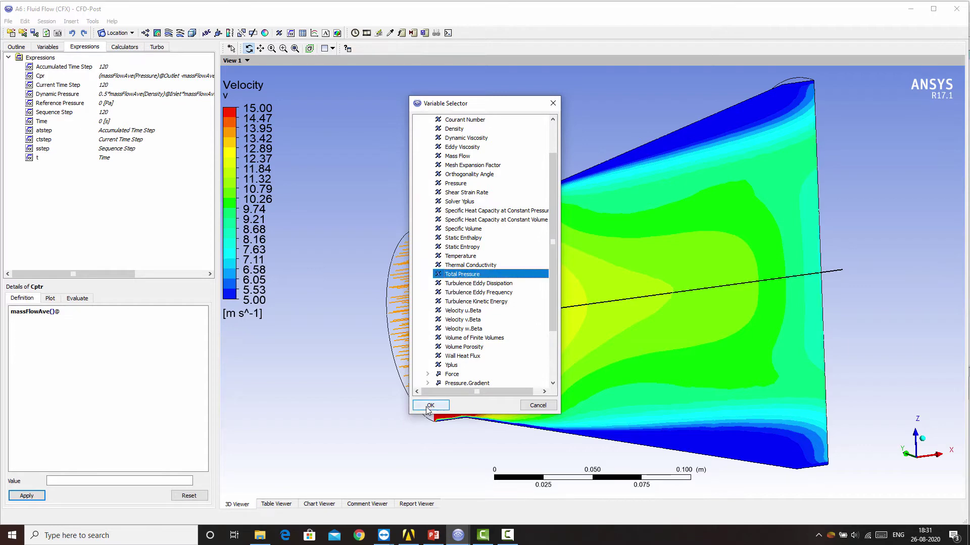
pyautogui.click(428, 407)
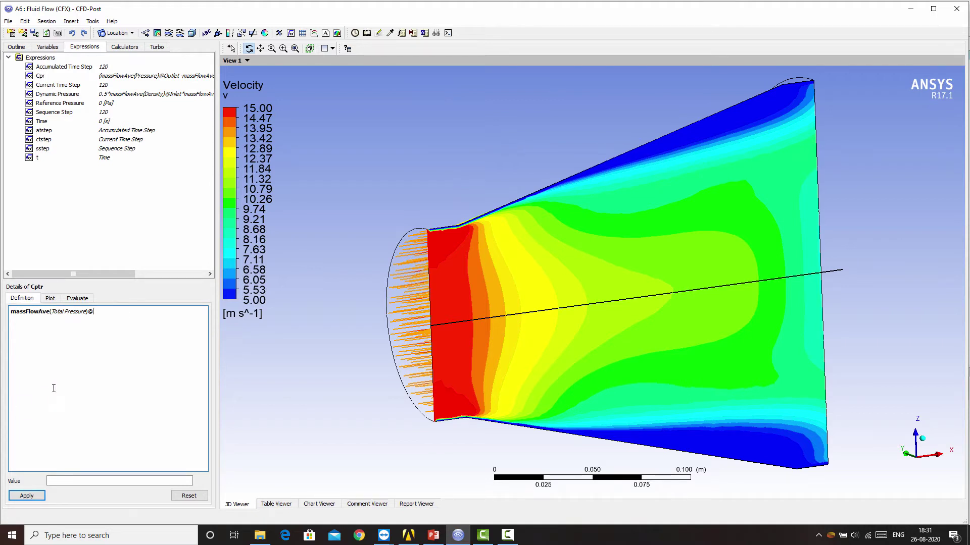
pyautogui.rightClick(92, 311)
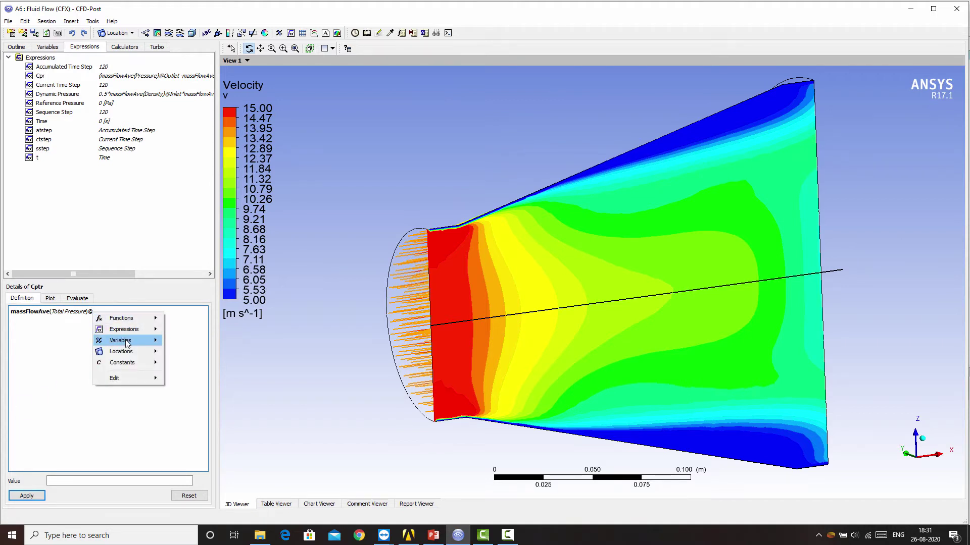
pyautogui.moveTo(126, 352)
pyautogui.click(197, 375)
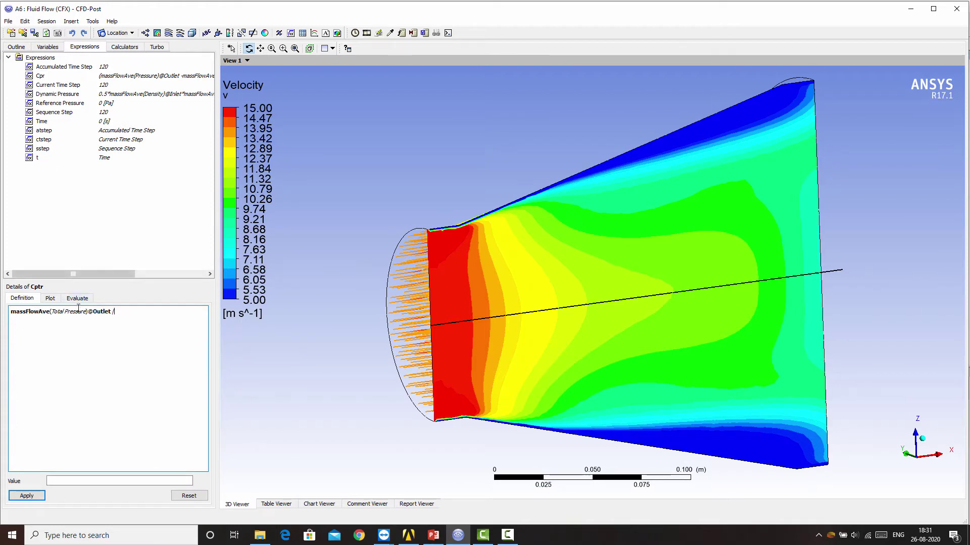
pyautogui.moveTo(92, 312); pyautogui.dragTo(7, 309)
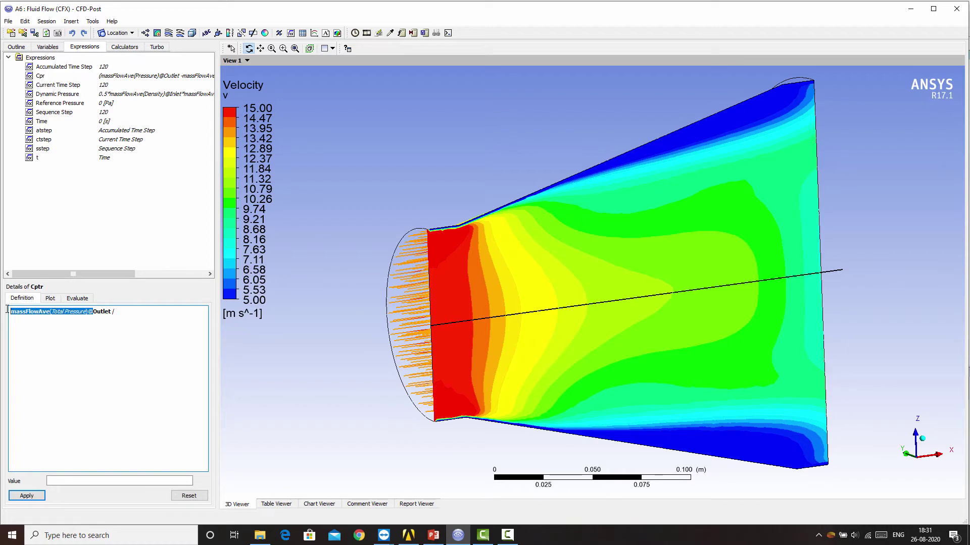
pyautogui.hotkey('ctrl', 'c')
pyautogui.click(123, 315)
pyautogui.hotkey('ctrl', 'v')
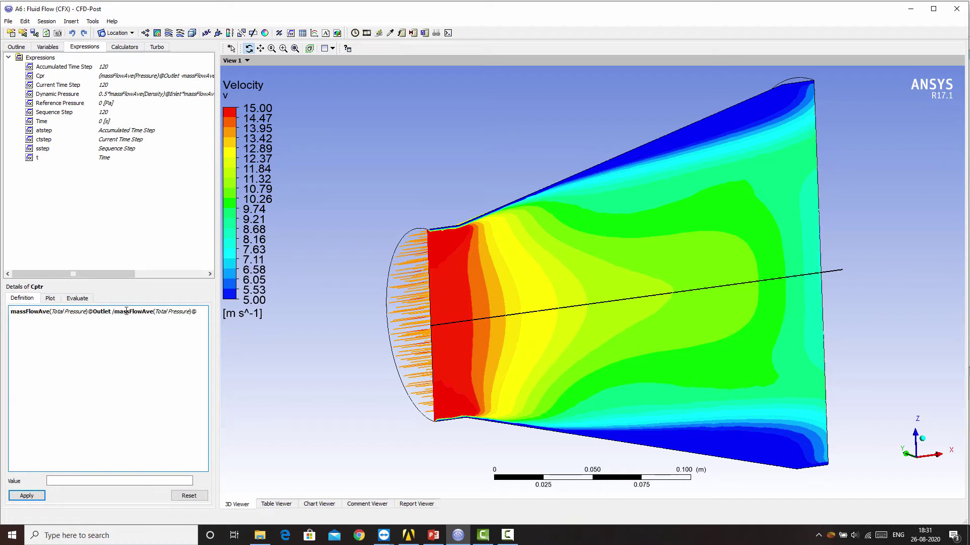
pyautogui.rightClick(199, 312)
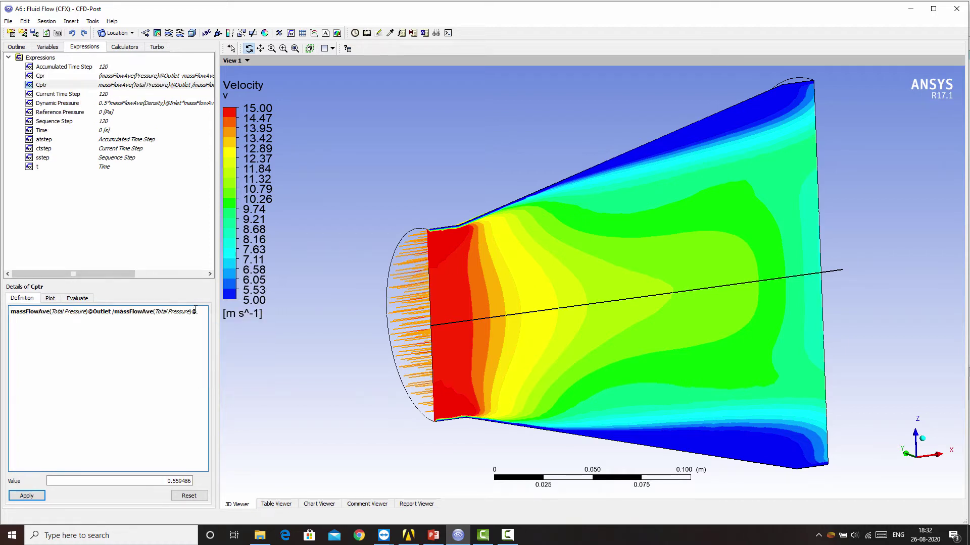
pyautogui.rightClick(196, 311)
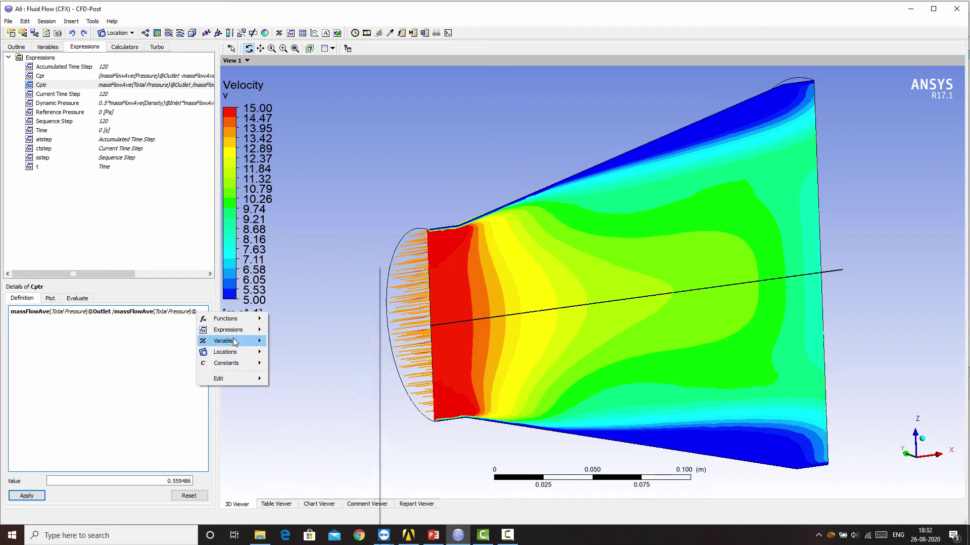
pyautogui.moveTo(233, 344)
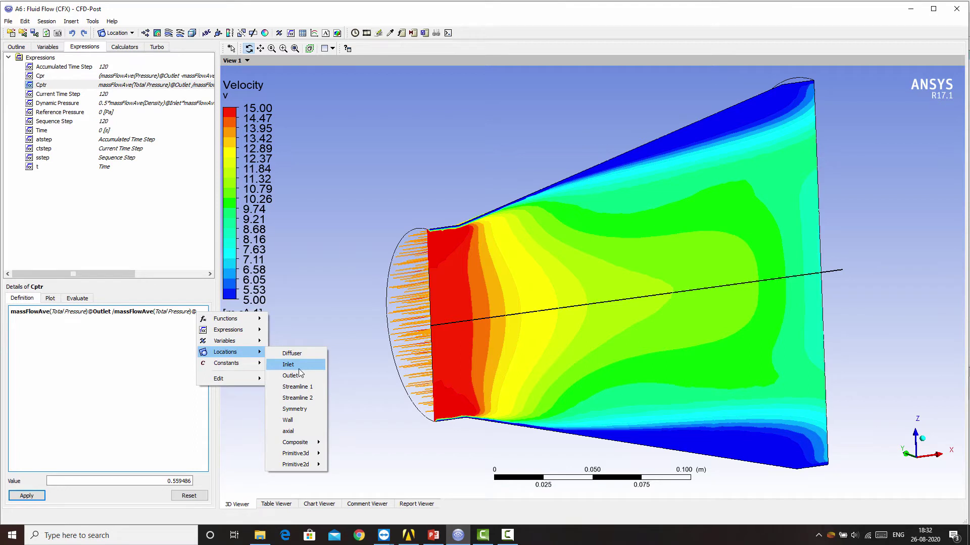
pyautogui.click(299, 369)
pyautogui.click(26, 496)
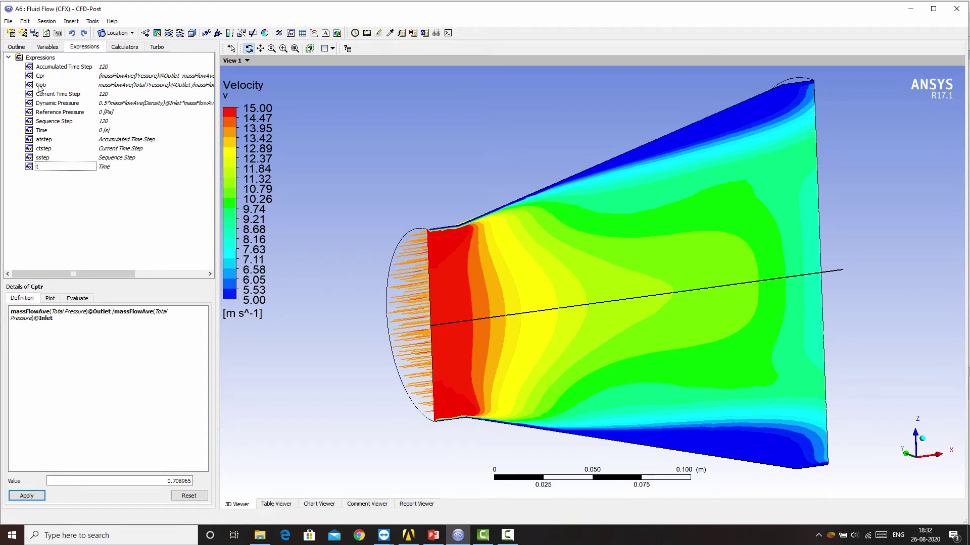
# Set the Cptr and Cpr expressions as Workbench output parameters
pyautogui.rightClick(39, 87)
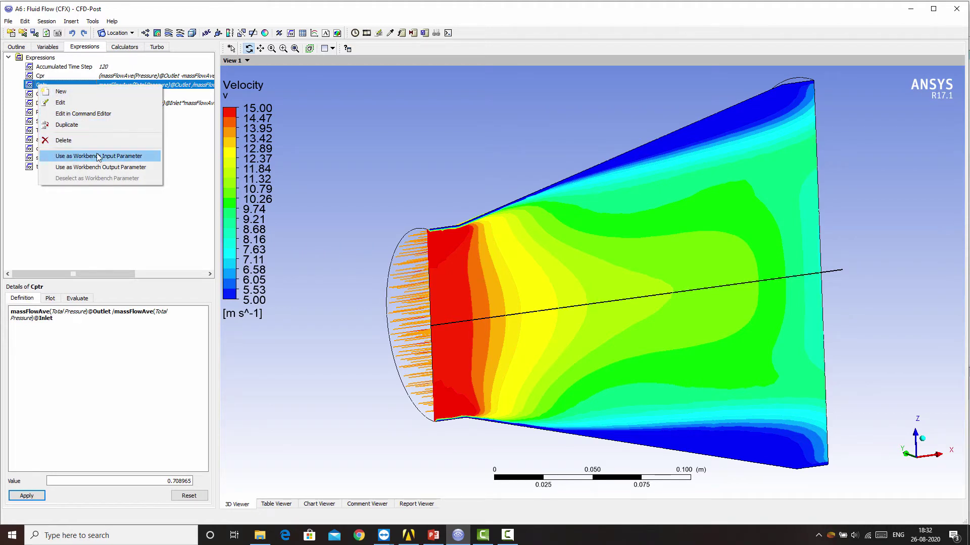
pyautogui.click(121, 167)
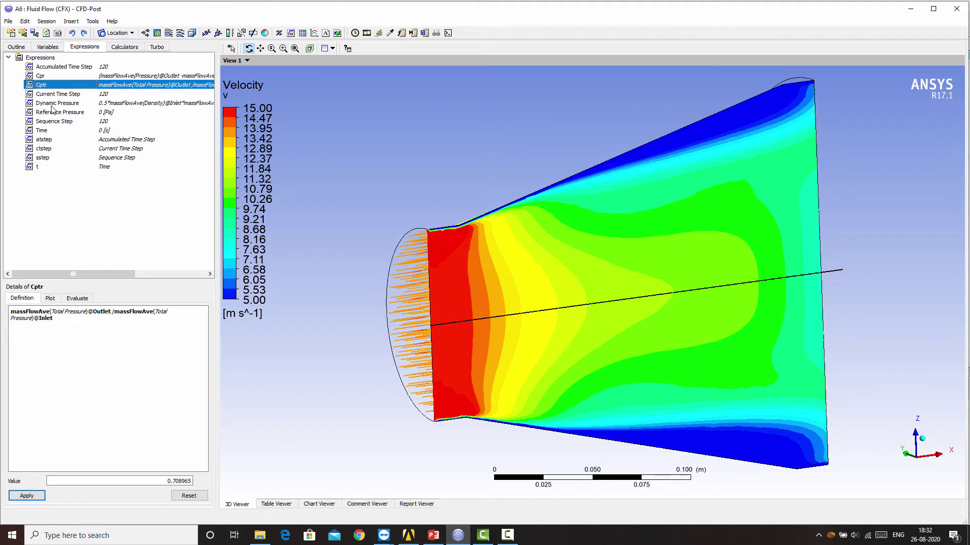
pyautogui.rightClick(40, 75)
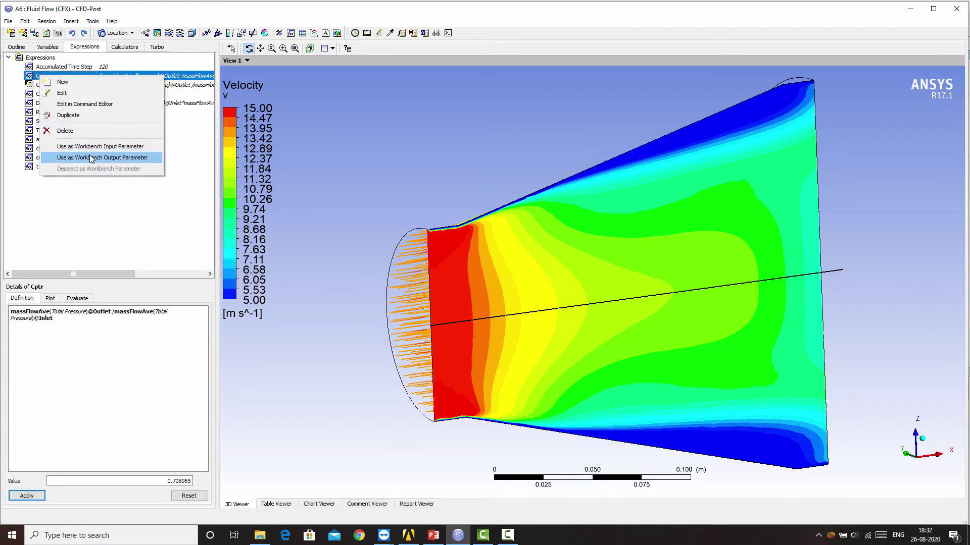
pyautogui.click(91, 158)
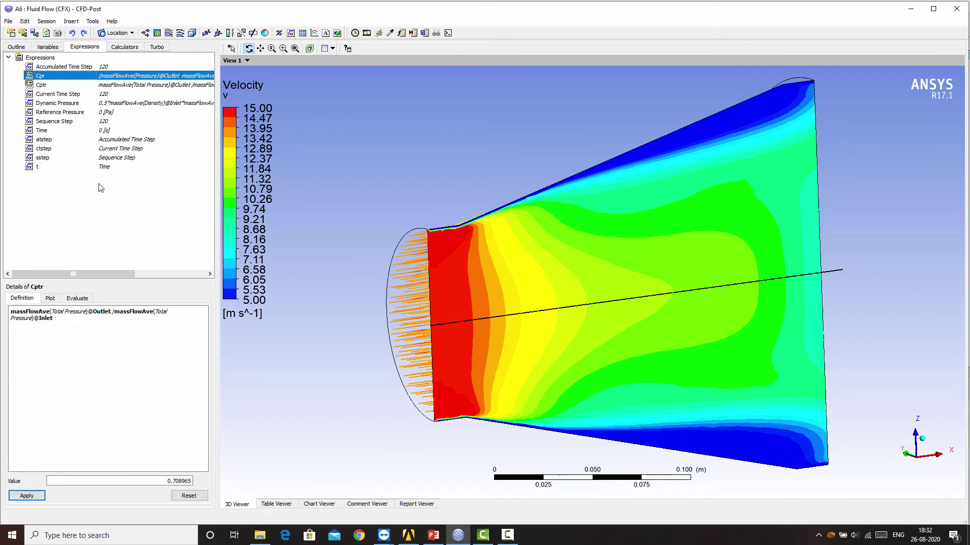
# Close CFD-Post, return to Workbench, and open the Fluid Flow (CFX) geometry in DesignModeler
pyautogui.hotkey('ctrl', 'q')
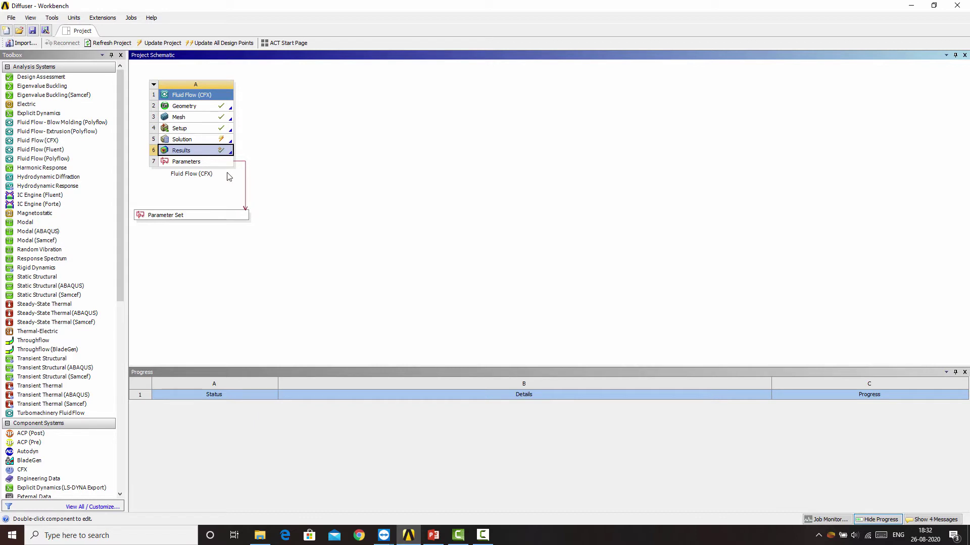
pyautogui.click(197, 108)
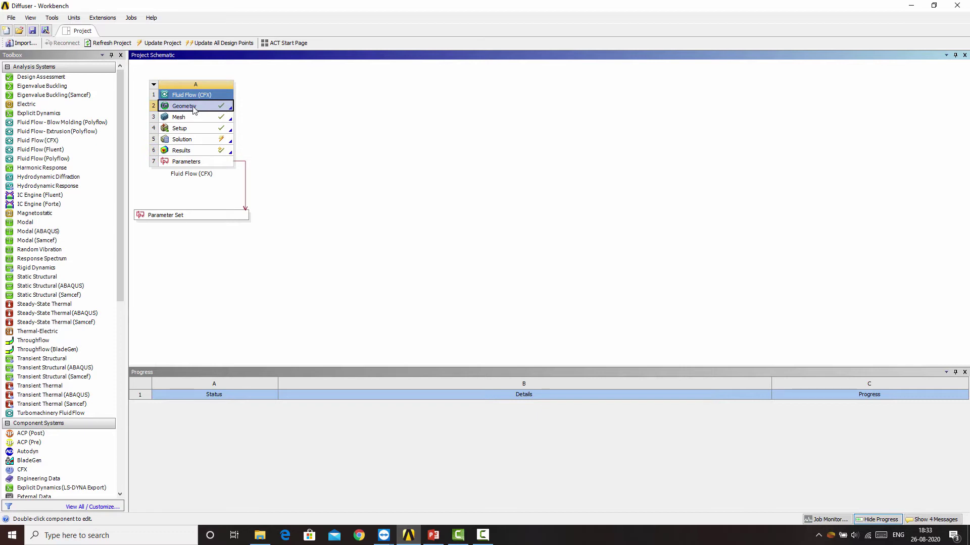
pyautogui.rightClick(195, 110)
pyautogui.click(238, 112)
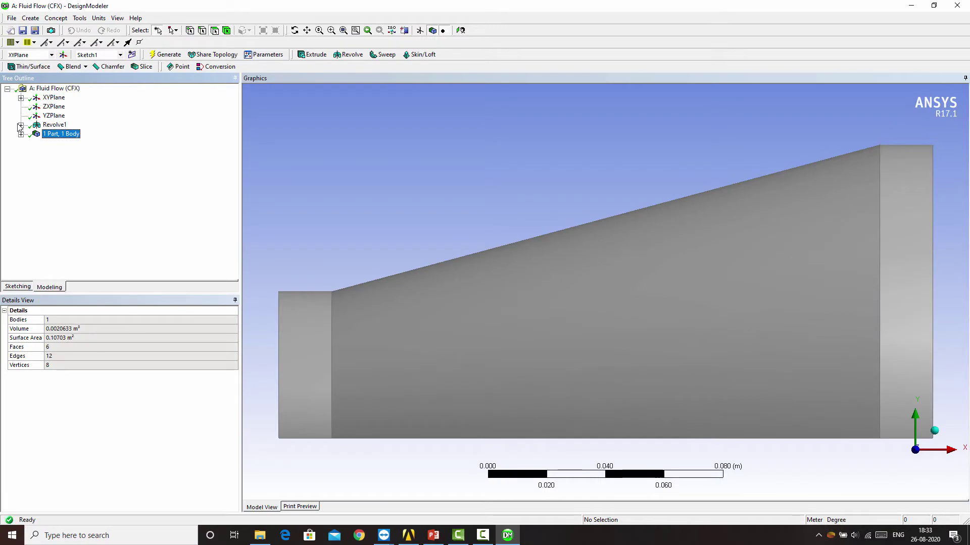
# Expand Revolve1 and select Sketch1 to list its dimensions
pyautogui.click(21, 124)
pyautogui.click(65, 134)
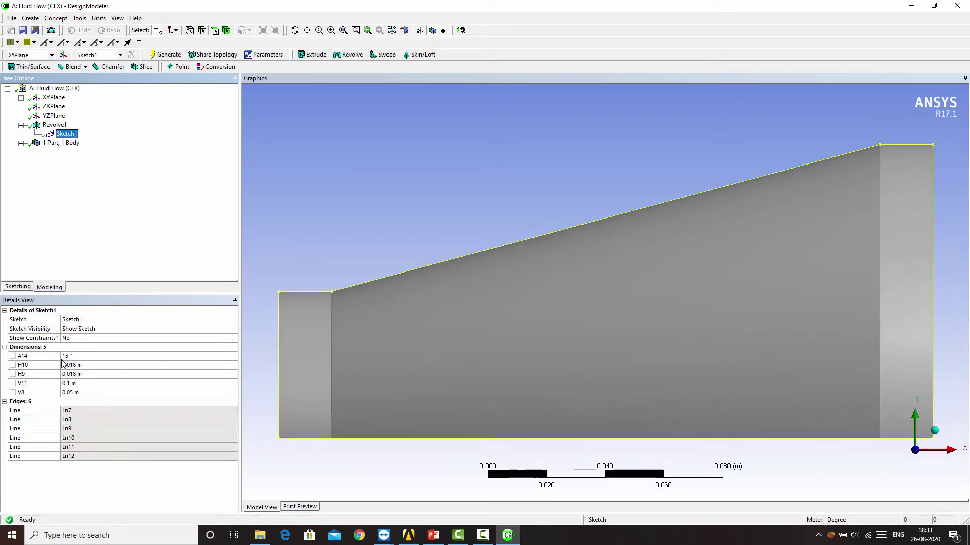
pyautogui.scroll(-1, 723, 277)
pyautogui.scroll(-1, 722, 277)
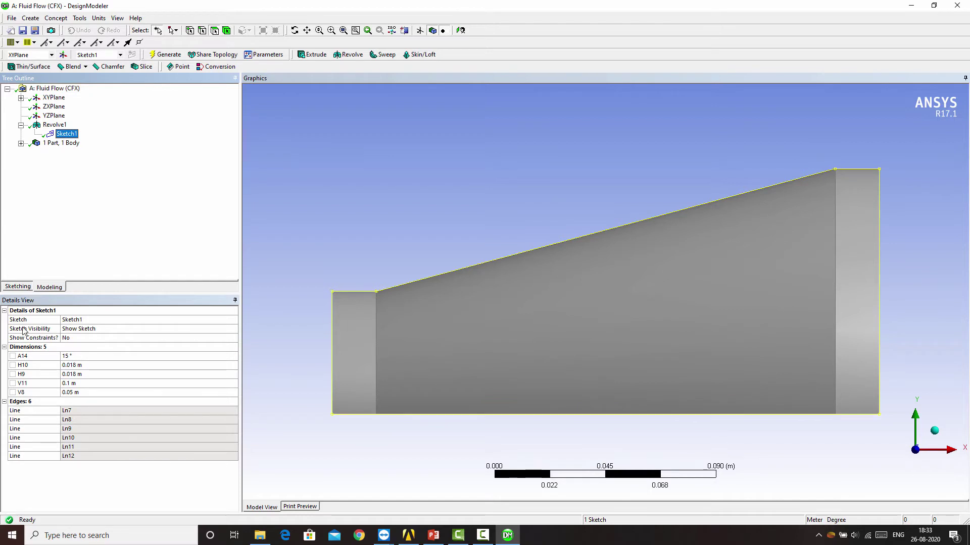
# Delete the angle dimension A14 between the sloped diffuser wall and the axis in Sketch1
pyautogui.click(36, 358)
pyautogui.rightClick(35, 357)
pyautogui.click(392, 364)
pyautogui.click(401, 459)
pyautogui.click(18, 287)
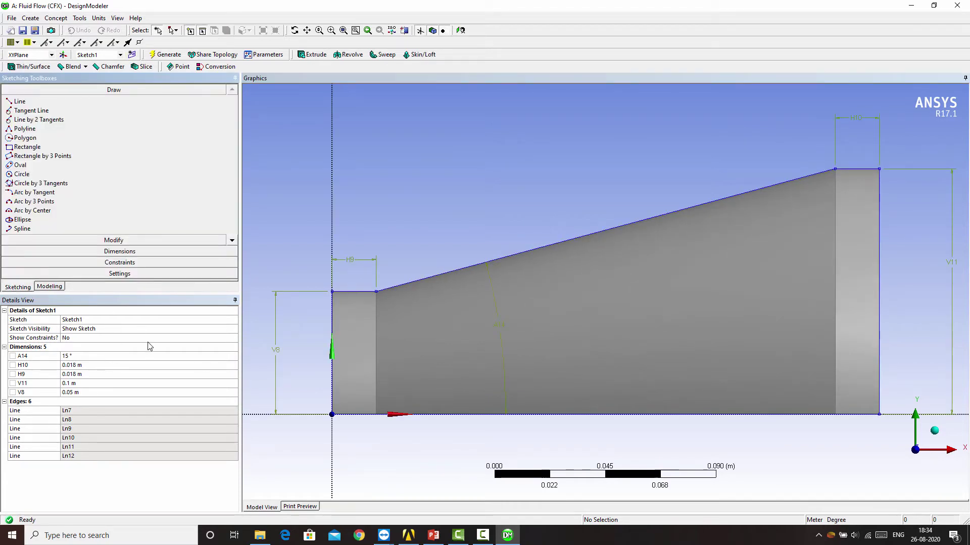
pyautogui.click(494, 301)
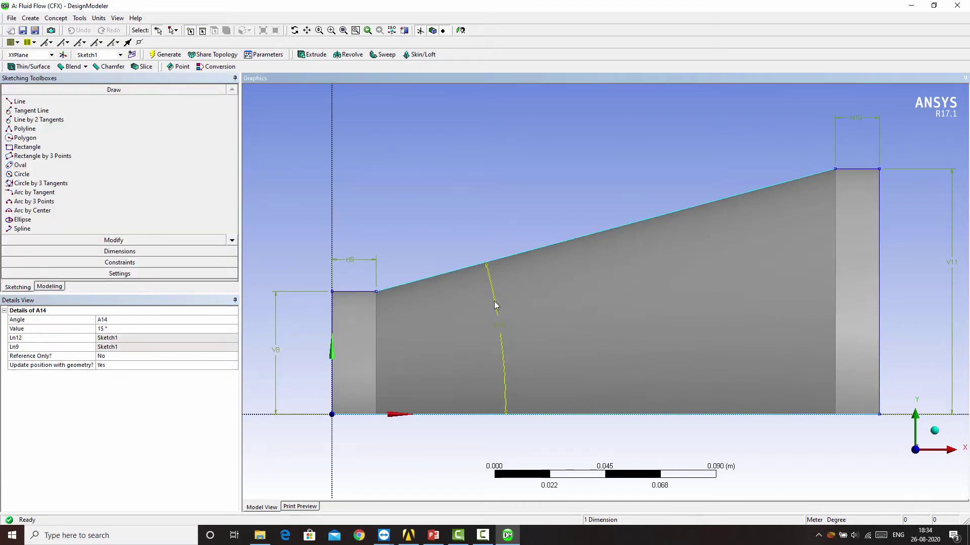
pyautogui.press('Delete')
pyautogui.click(446, 238)
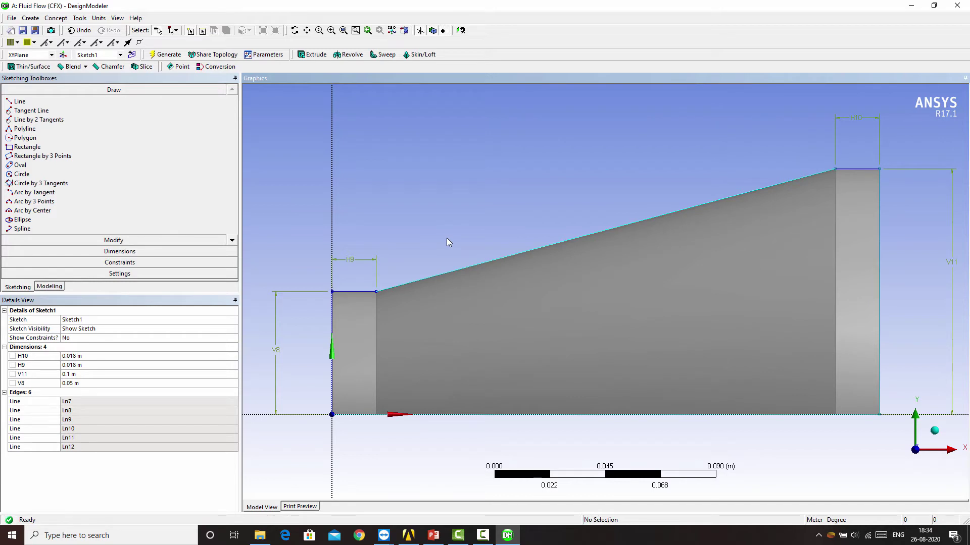
# Add a general dimension for the diffuser's total length along the bottom axis edge of Sketch1
pyautogui.click(119, 252)
pyautogui.click(26, 124)
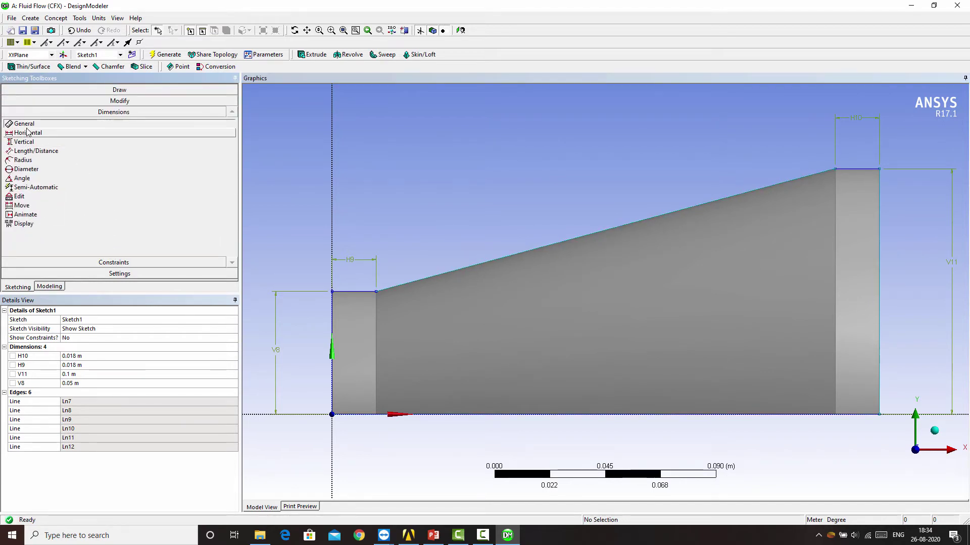
pyautogui.click(559, 414)
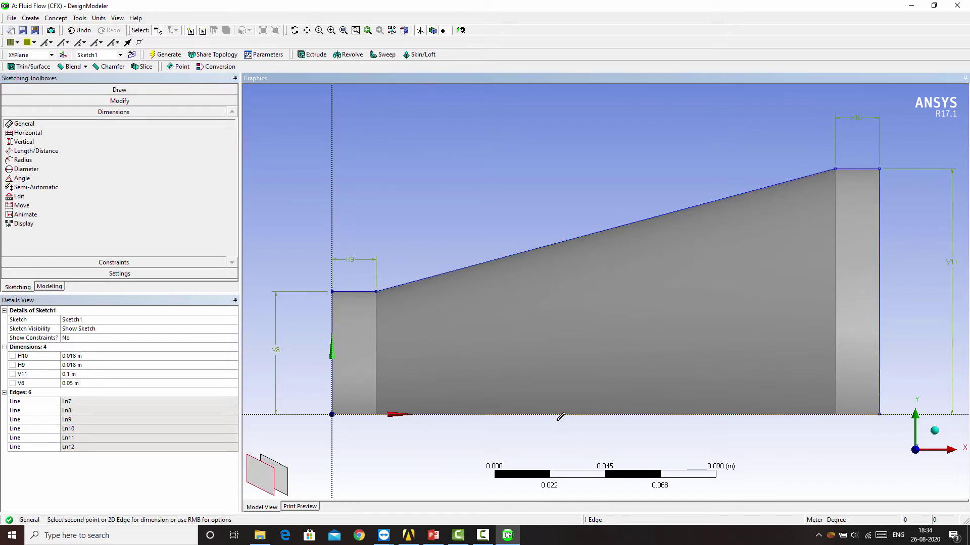
pyautogui.click(560, 440)
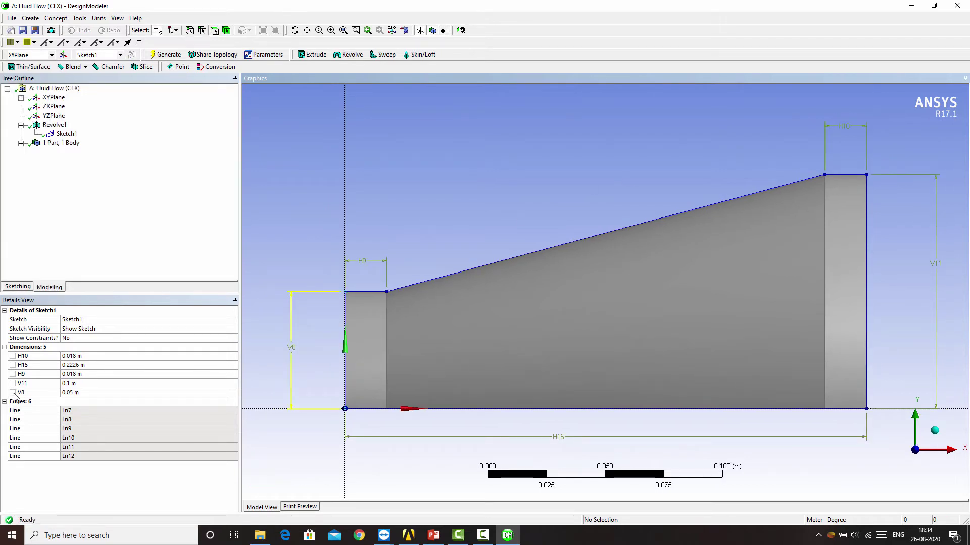
# Make dimensions V8 and V11 design parameters named inletradius and exitradius, and show the parameter list
pyautogui.click(13, 393)
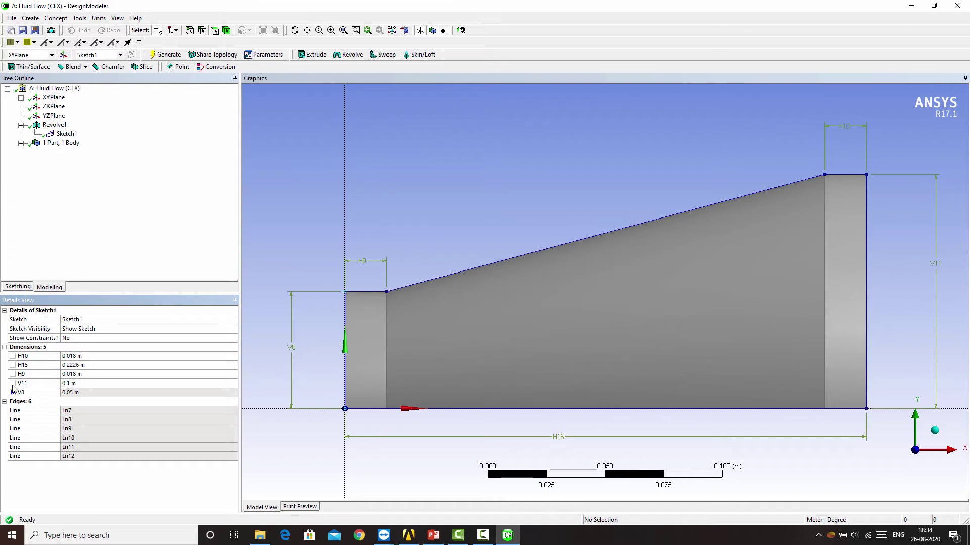
pyautogui.click(13, 383)
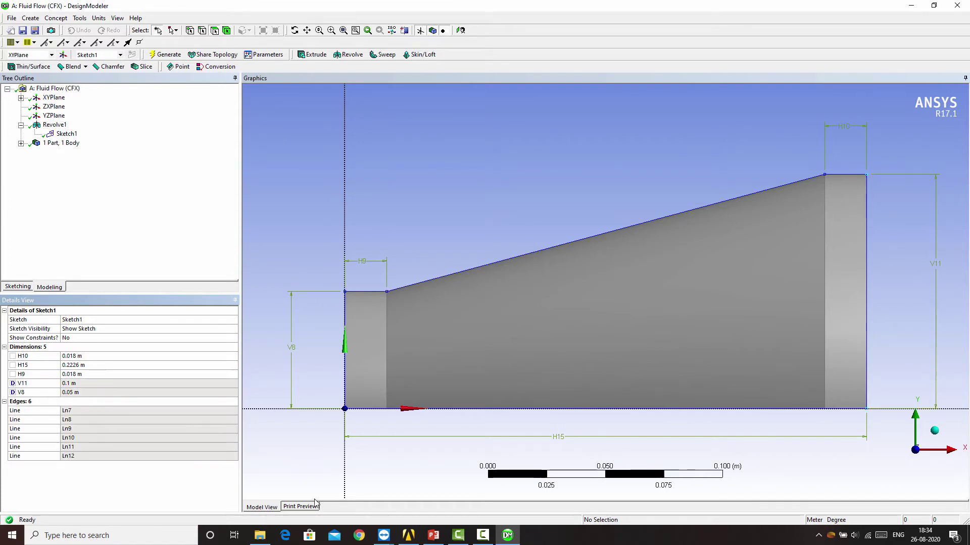
pyautogui.click(265, 55)
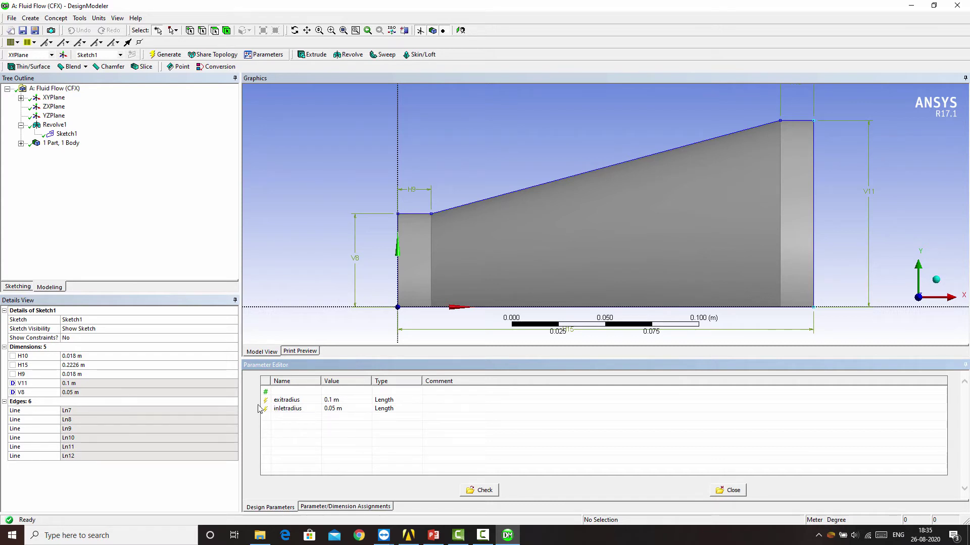
pyautogui.click(13, 393)
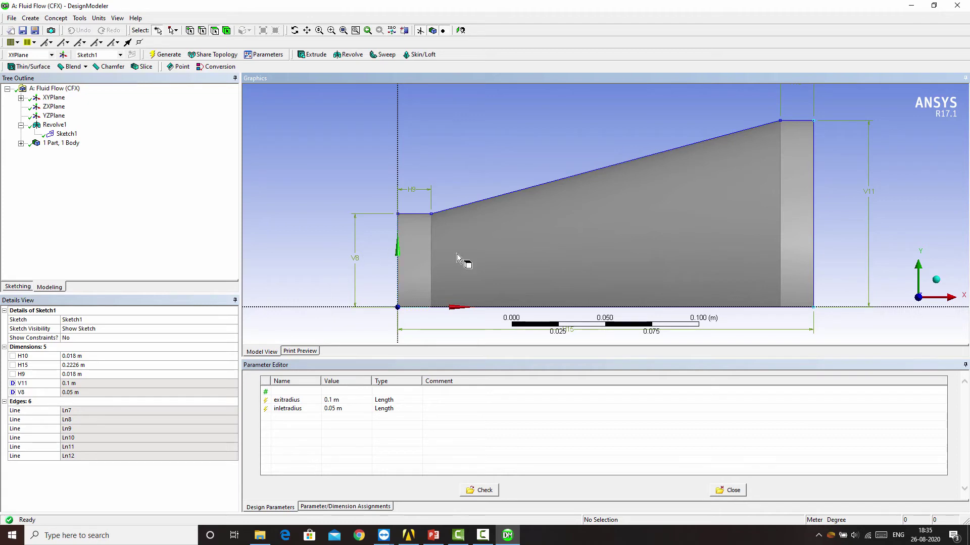
# Close DesignModeler and open the project's Parameter Set in Workbench
pyautogui.click(965, 6)
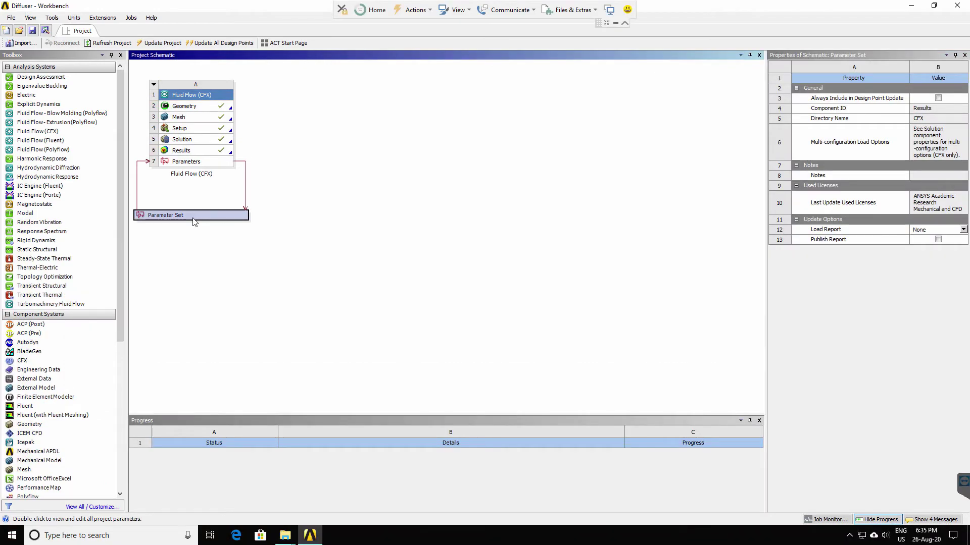
pyautogui.click(190, 217)
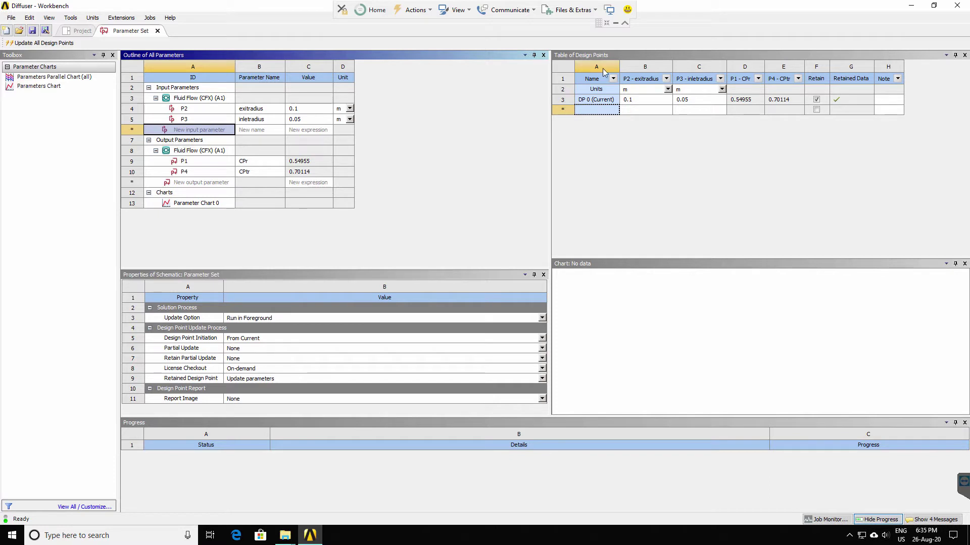
pyautogui.click(675, 152)
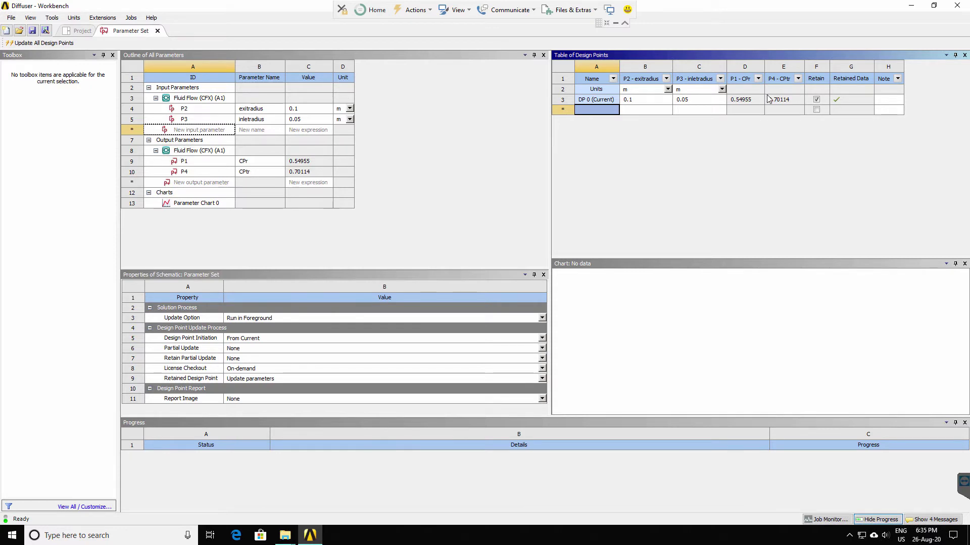
# Add two design points with exitradius values of 0.06 m and 0.07 m
pyautogui.doubleClick(634, 110)
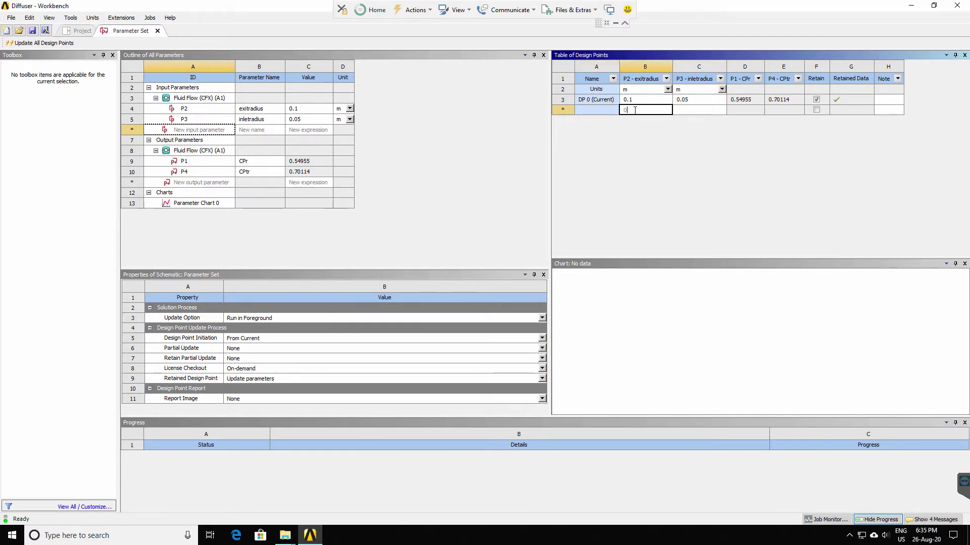
pyautogui.write('0.06')
pyautogui.press('Tab')
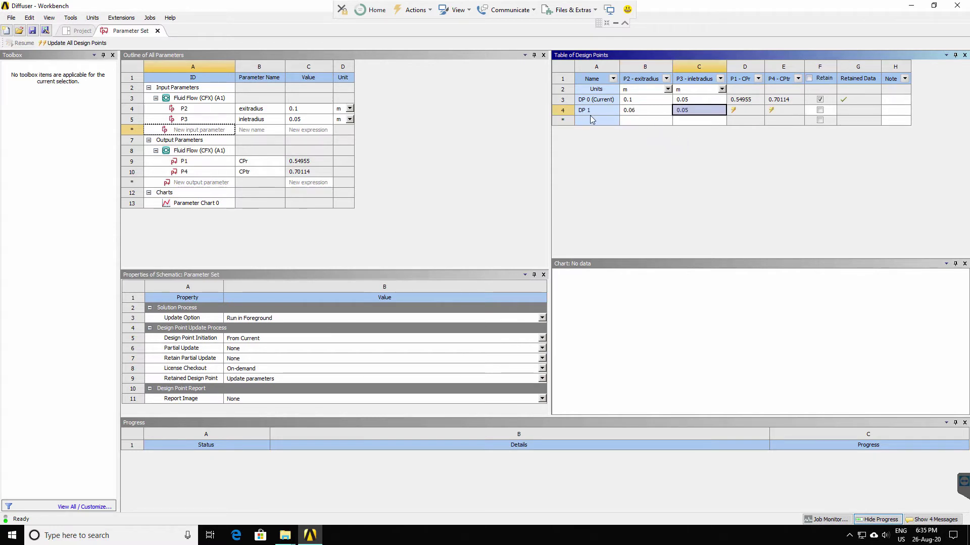
pyautogui.doubleClick(635, 121)
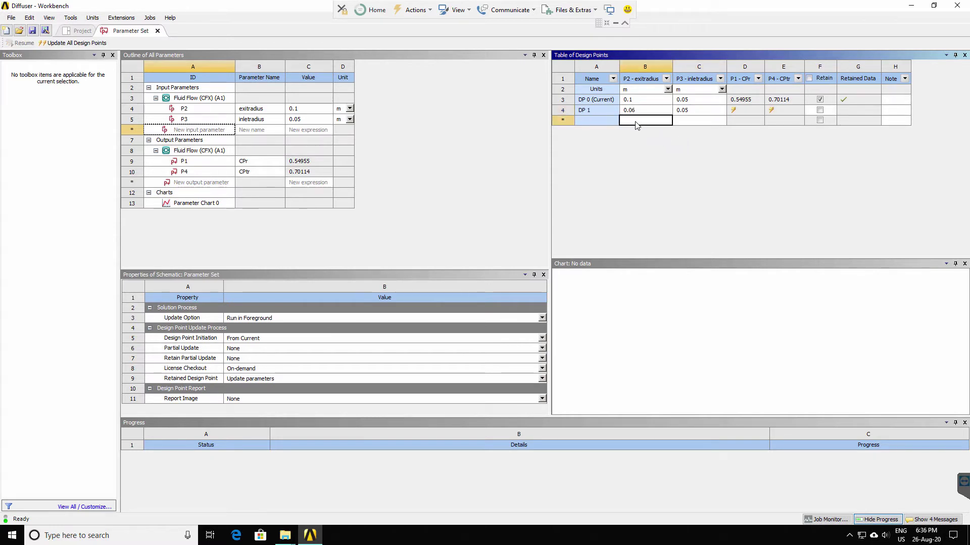
pyautogui.rightClick(606, 352)
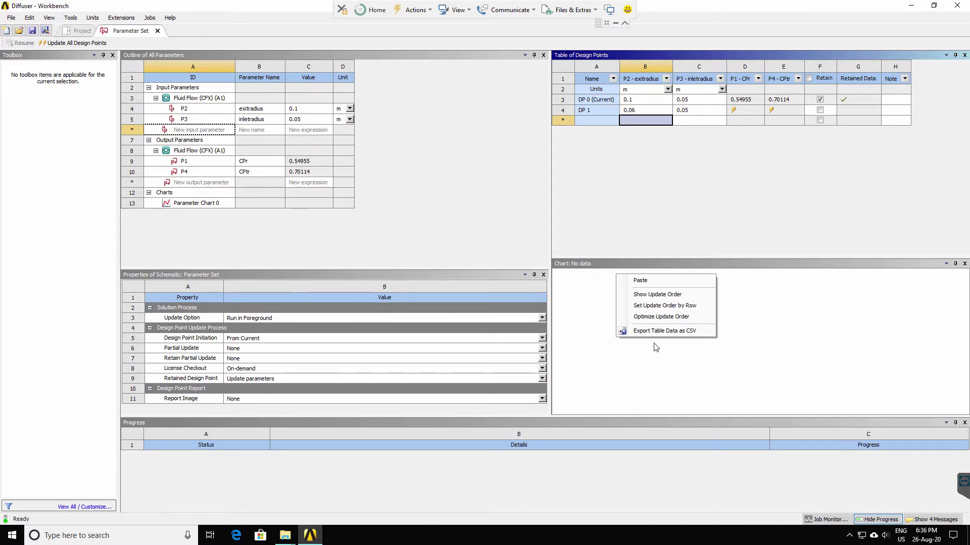
pyautogui.press('Escape')
pyautogui.write('0.07')
pyautogui.press('Tab')
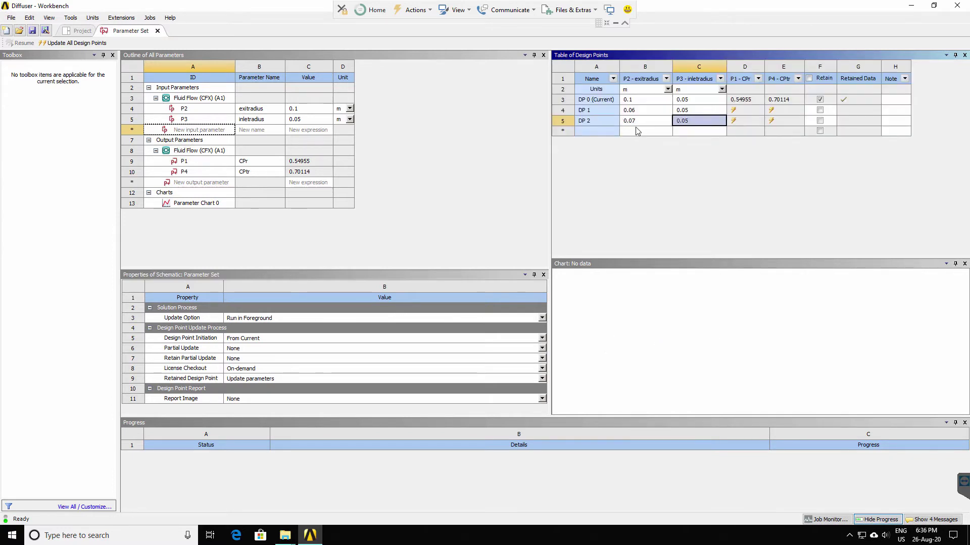
# Add two more design points with exitradius values of 0.08 m and 0.09 m
pyautogui.click(646, 132)
pyautogui.write('0.08')
pyautogui.press('Tab')
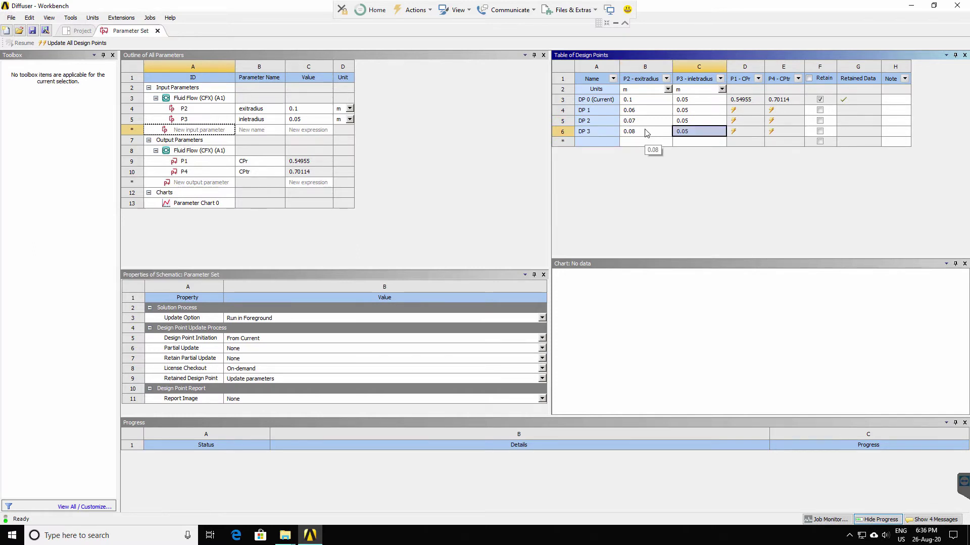
pyautogui.click(630, 143)
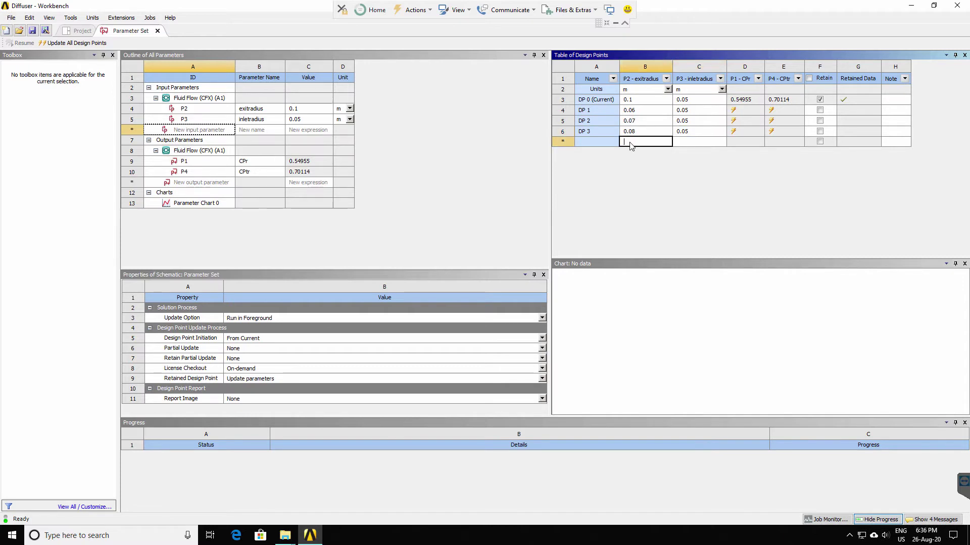
pyautogui.write('0.09')
pyautogui.press('Tab')
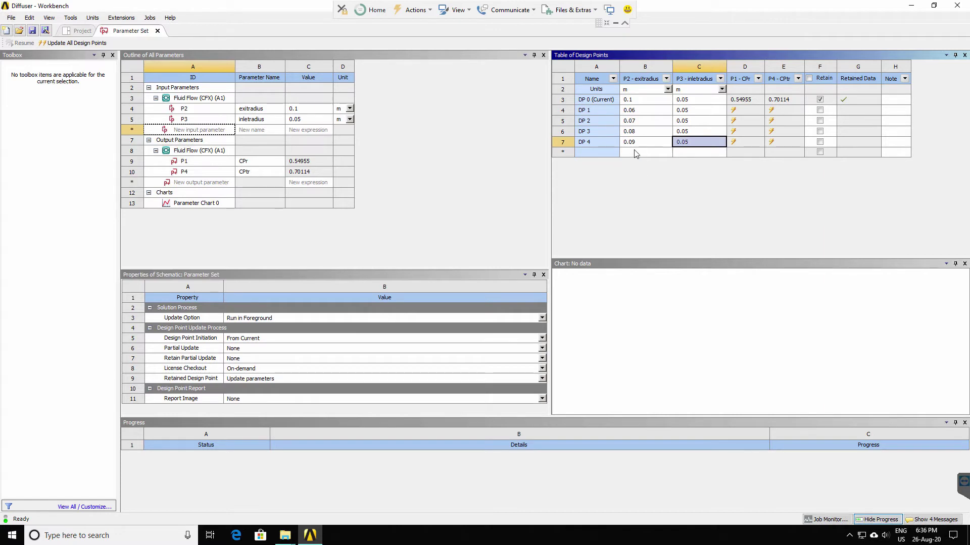
# Add two further design points with exitradius values of 0.11 m and 0.12 m
pyautogui.click(635, 153)
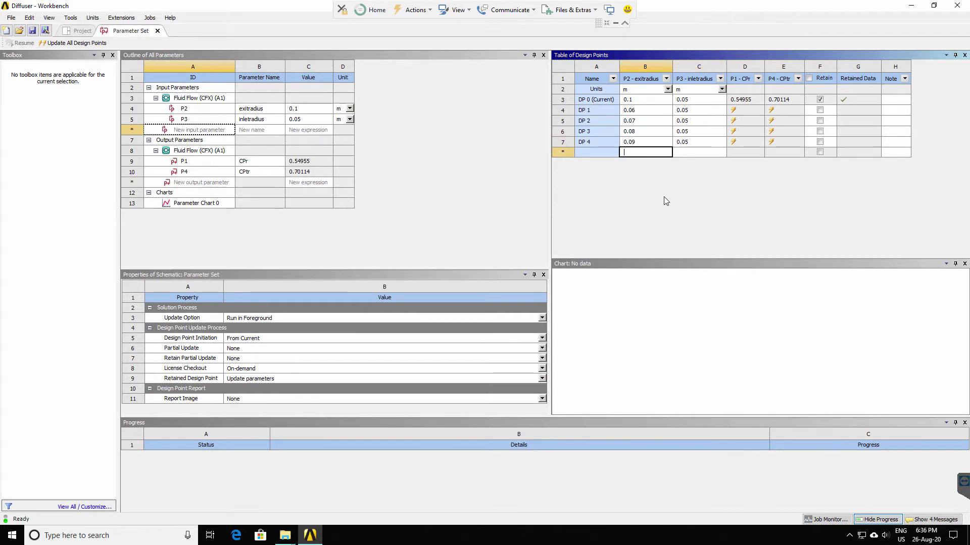
pyautogui.write('11')
pyautogui.press('Tab')
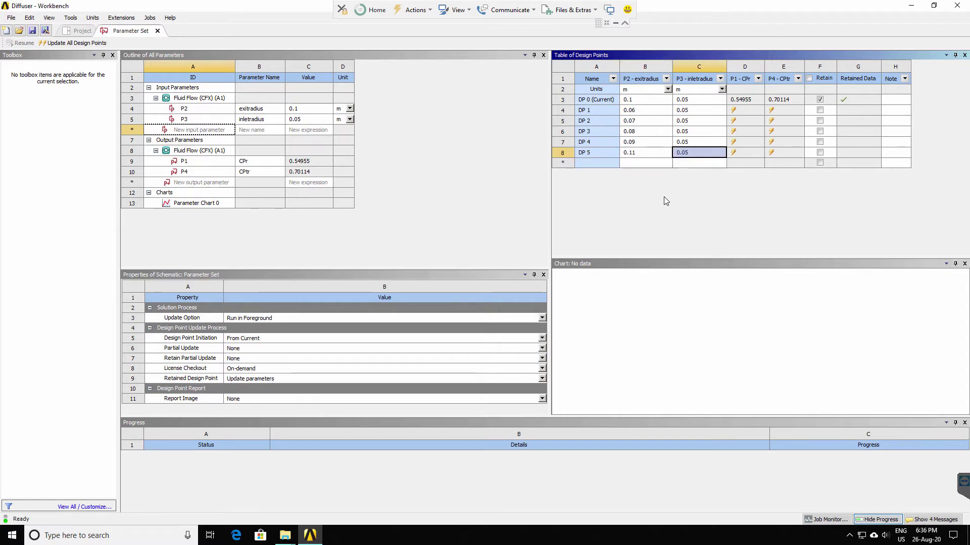
pyautogui.click(635, 161)
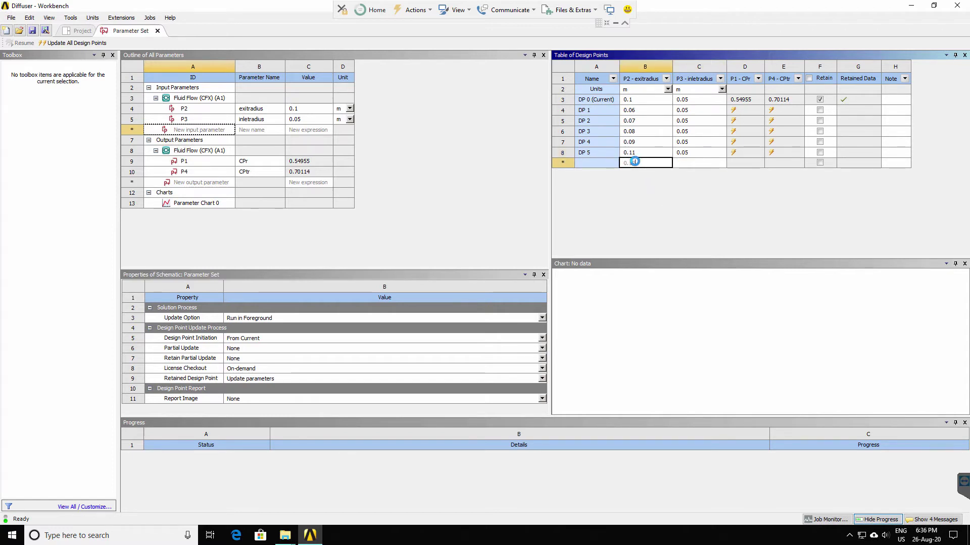
pyautogui.write('2')
pyautogui.press('Tab')
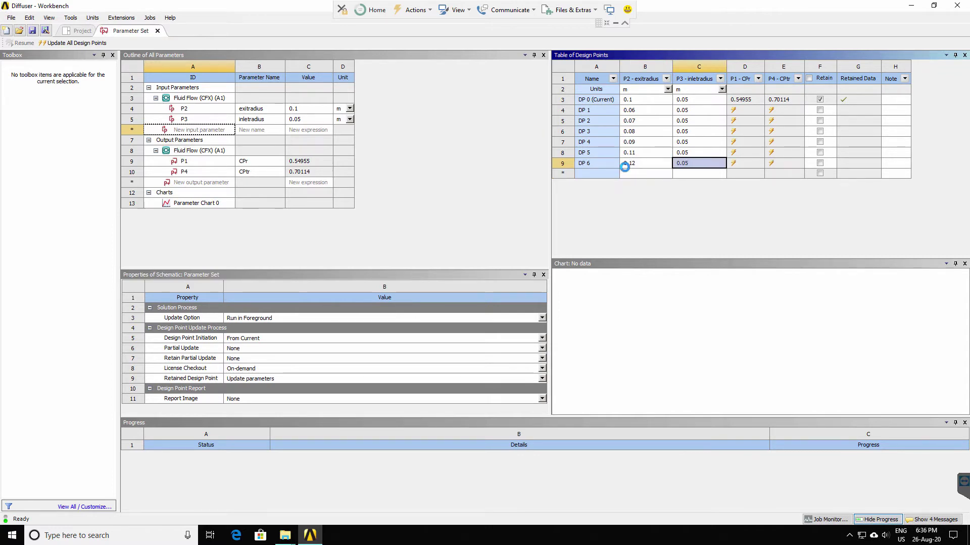
# Add design points with exitradius values of 0.13 m and 0.14 m
pyautogui.click(631, 173)
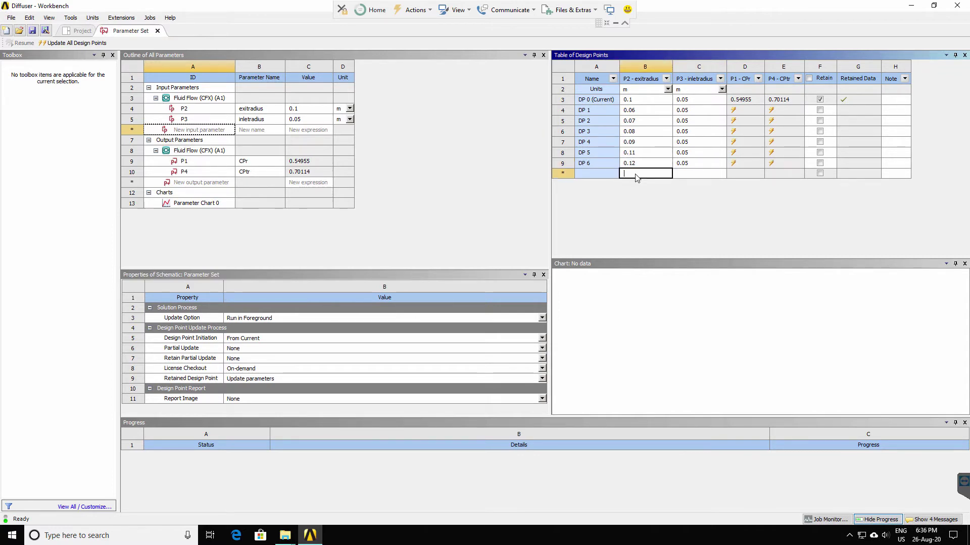
pyautogui.write('0.13')
pyautogui.press('Return')
pyautogui.click(636, 186)
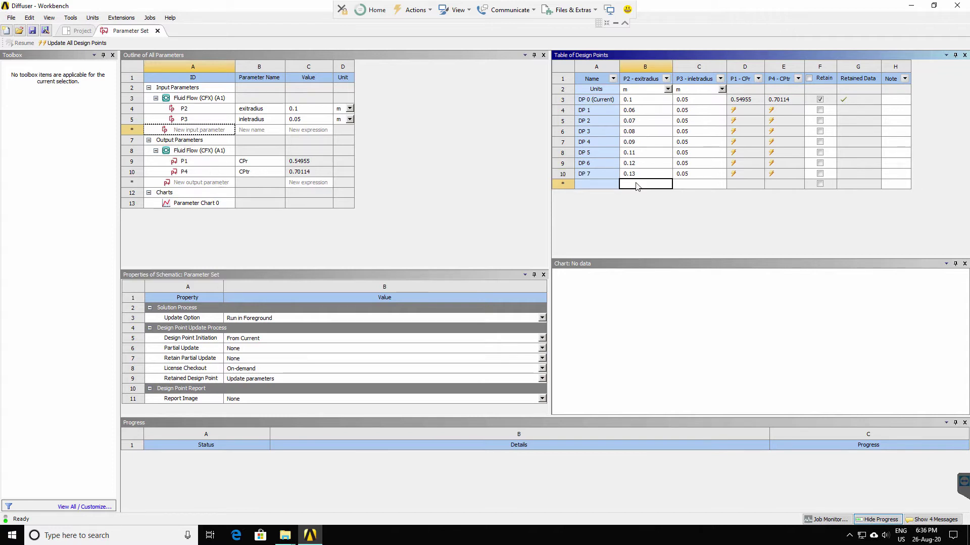
pyautogui.press('Tab')
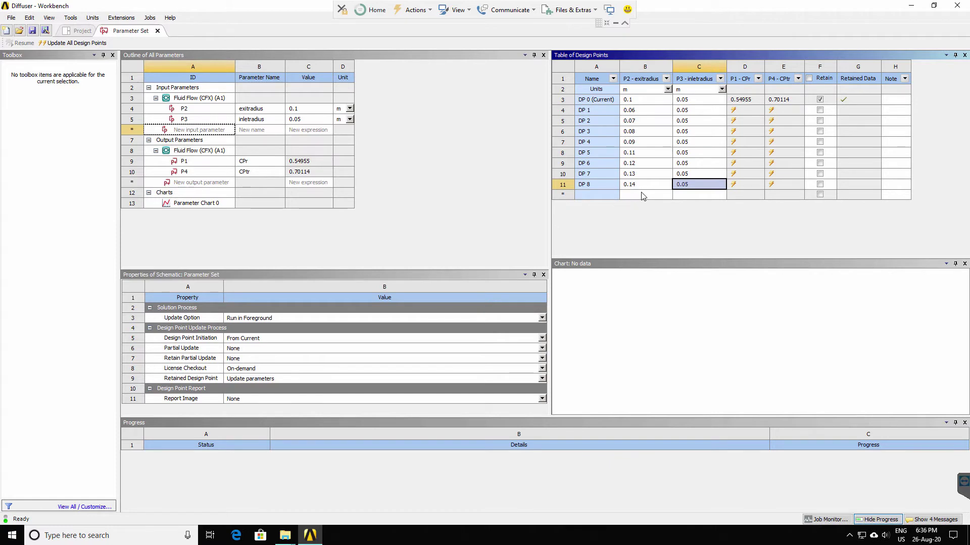
# Add a final design point with exitradius 0.15 m and update all design points
pyautogui.click(641, 195)
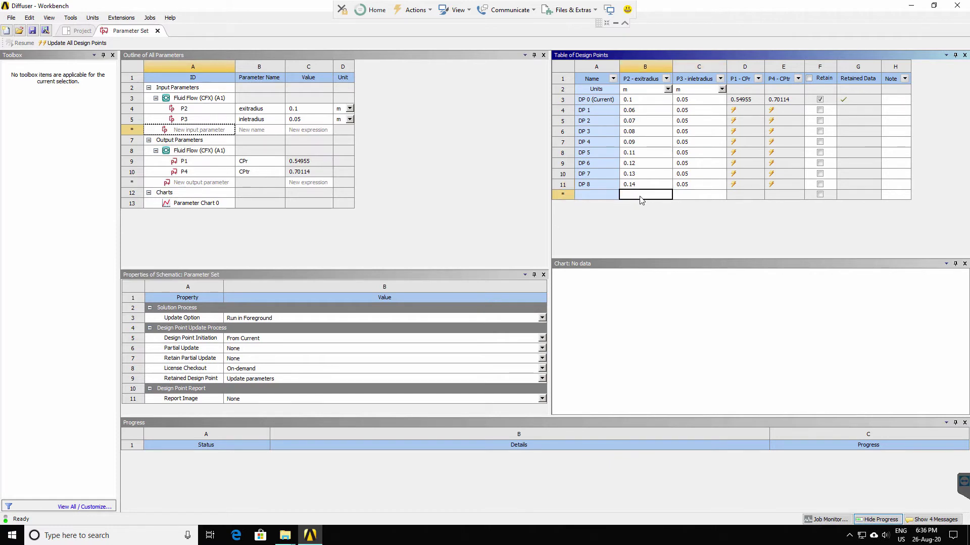
pyautogui.write('0.15')
pyautogui.press('Return')
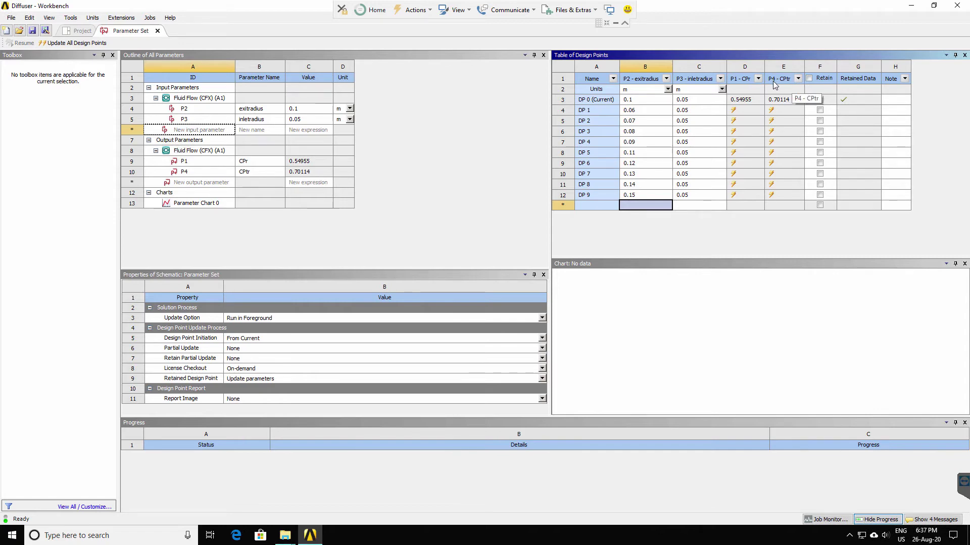
pyautogui.click(65, 44)
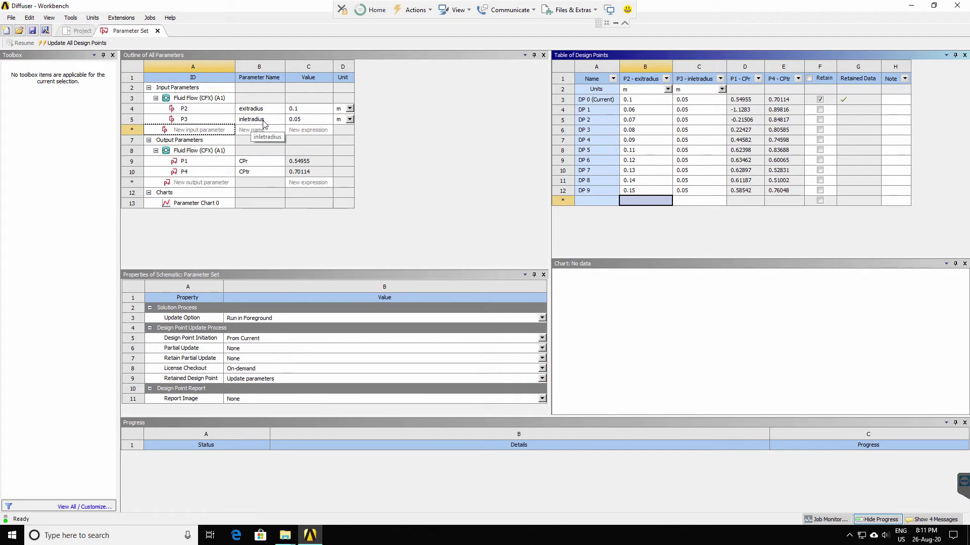
# Create a new input parameter named arearatio with the expression ((P2*P2)/(P3*P3))
pyautogui.click(201, 131)
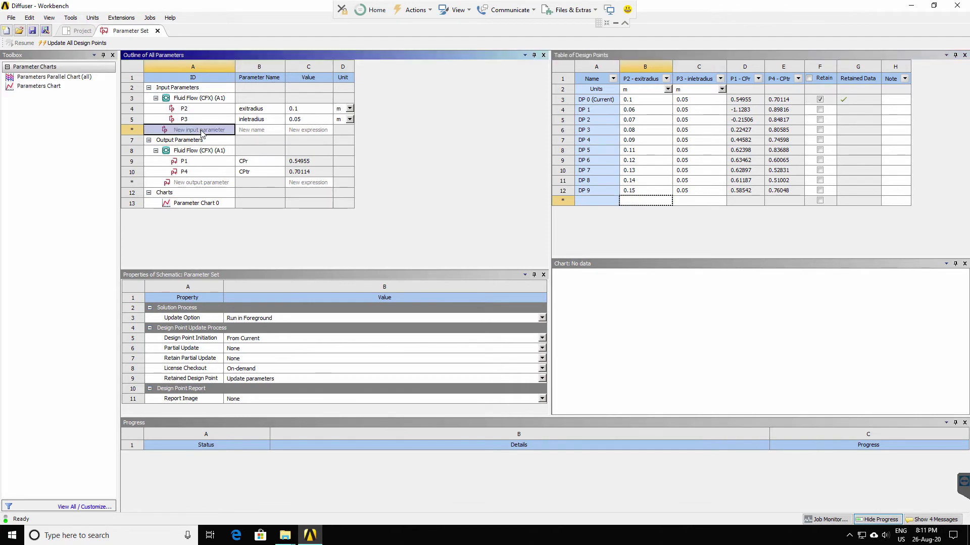
pyautogui.doubleClick(249, 131)
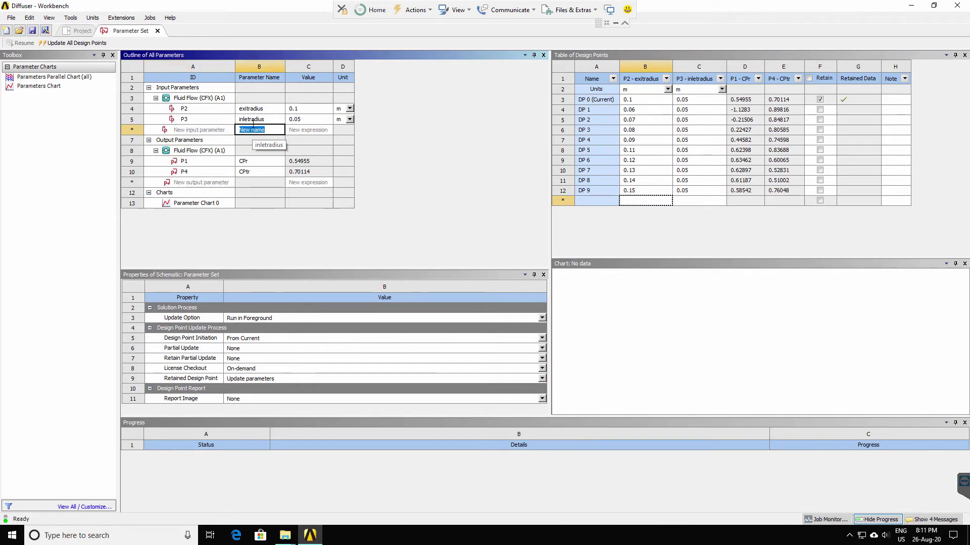
pyautogui.write('arearatio')
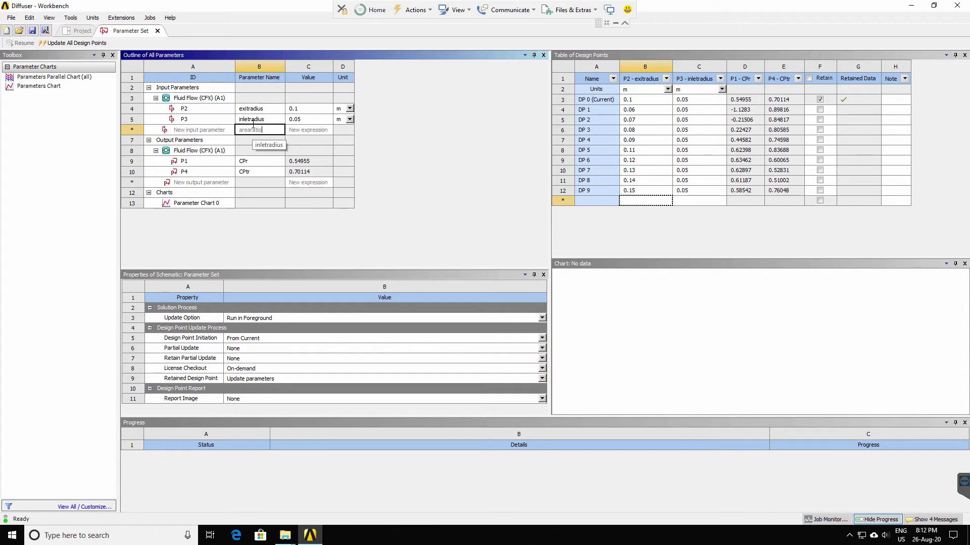
pyautogui.click(309, 131)
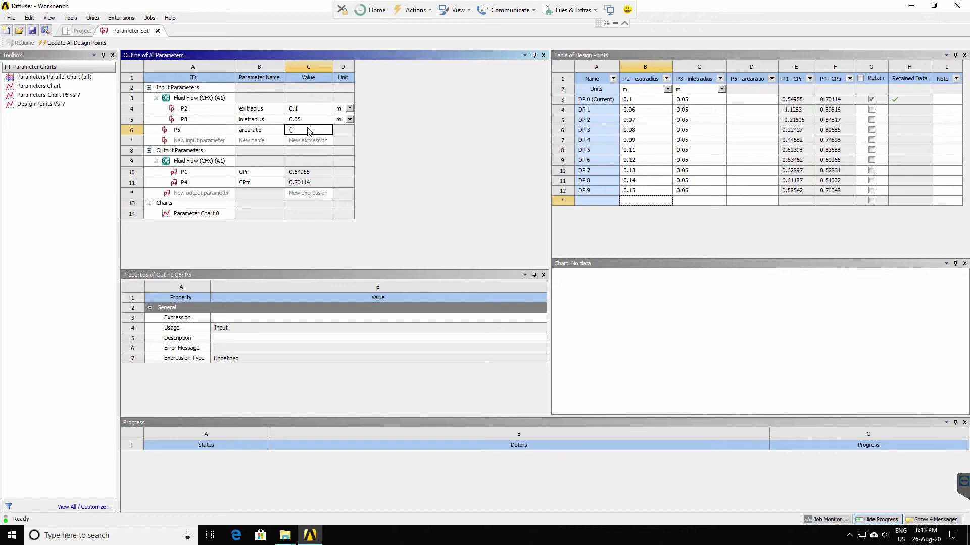
pyautogui.write('(P2*P2')
pyautogui.write(')/(P3*P3))')
pyautogui.press('Return')
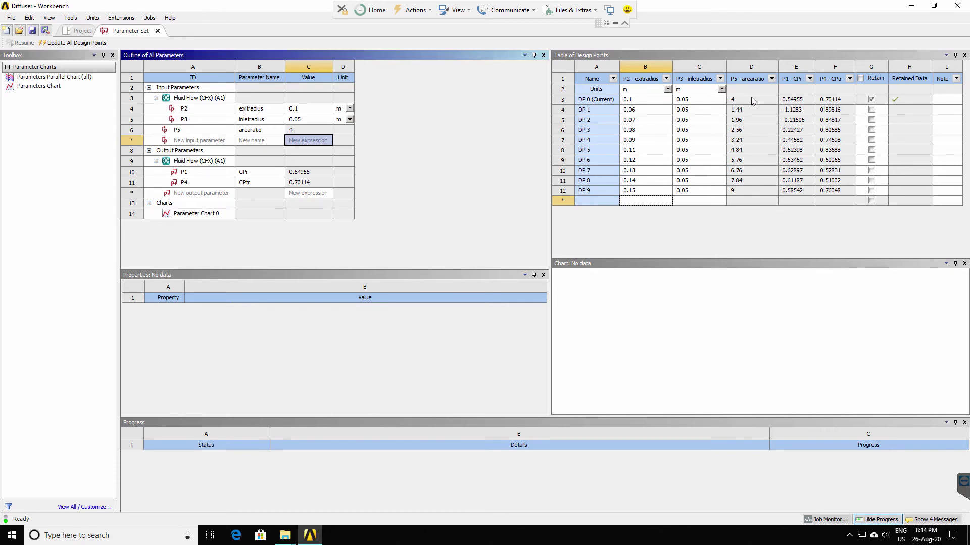
# Create a parameters chart with P5 - arearatio on the bottom X-axis and P1 - CPr on the left Y-axis
pyautogui.doubleClick(49, 88)
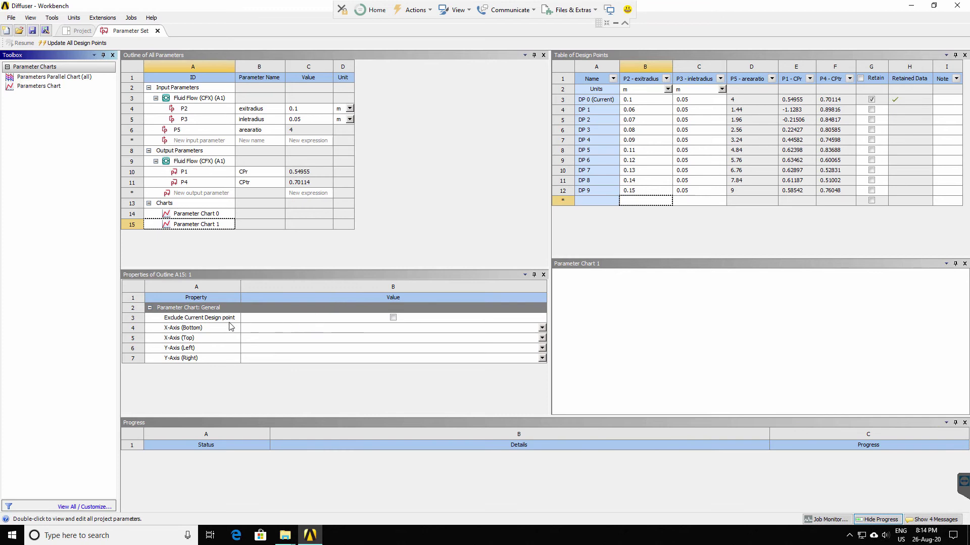
pyautogui.click(543, 329)
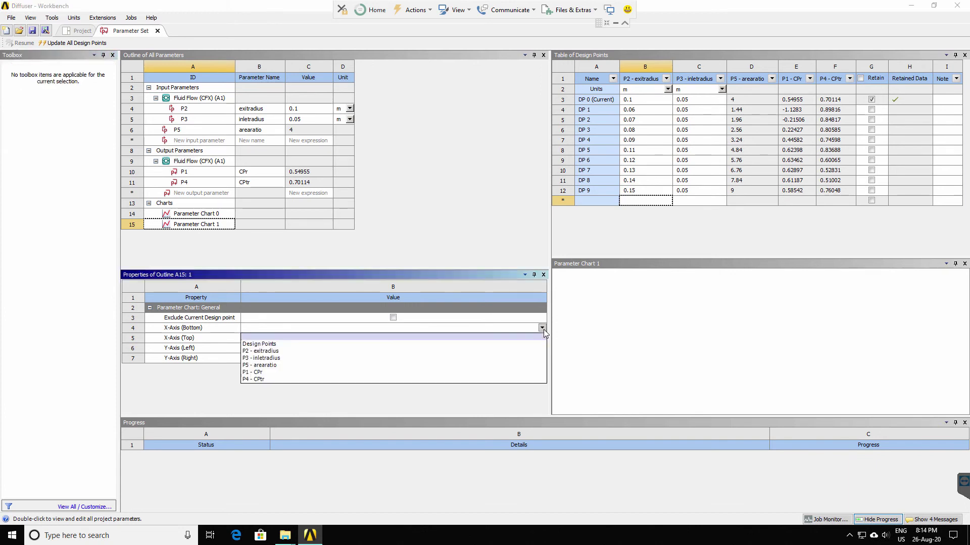
pyautogui.click(265, 365)
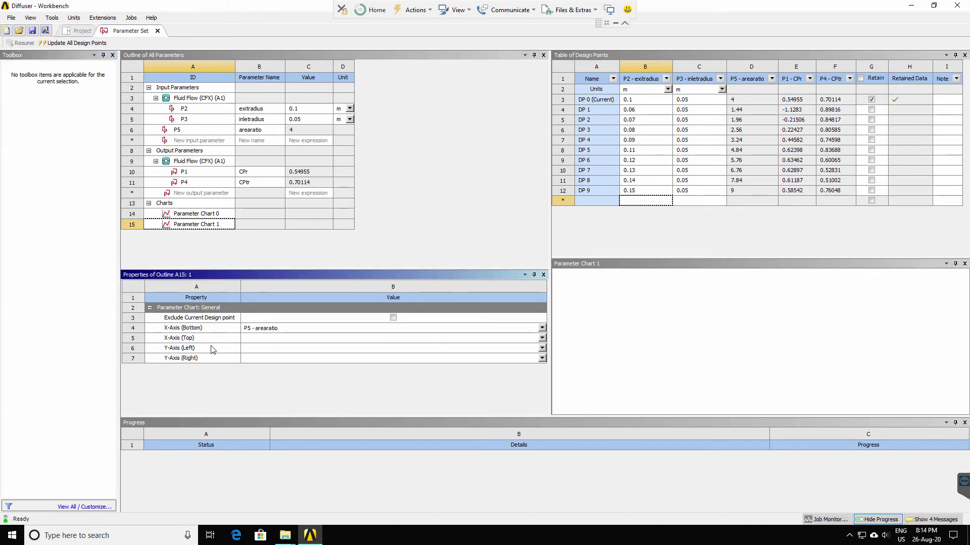
pyautogui.click(242, 353)
pyautogui.click(243, 353)
pyautogui.click(249, 354)
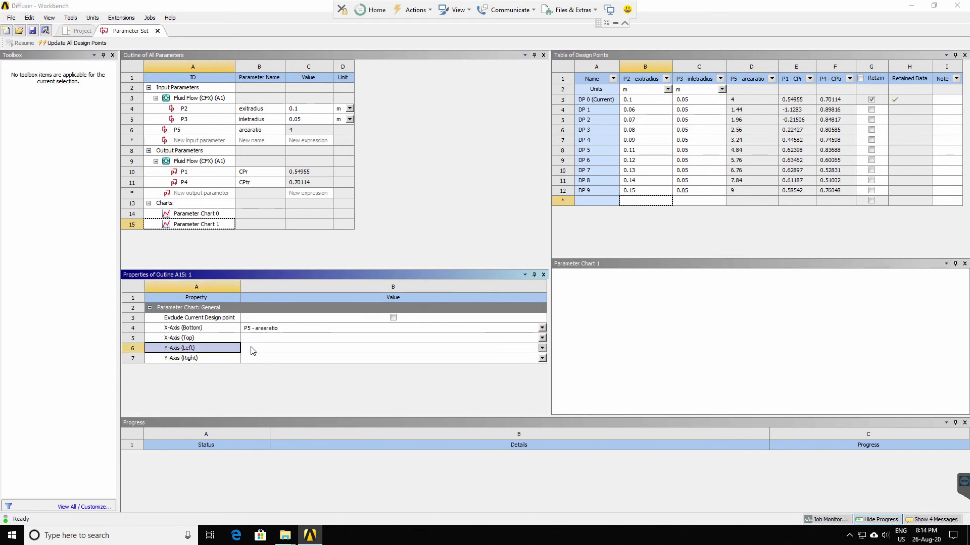
pyautogui.click(544, 348)
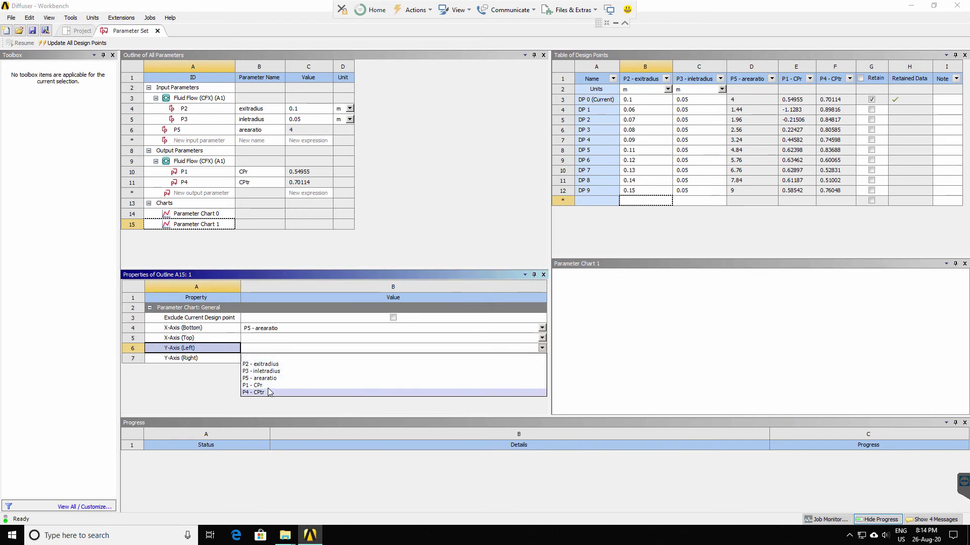
pyautogui.click(268, 386)
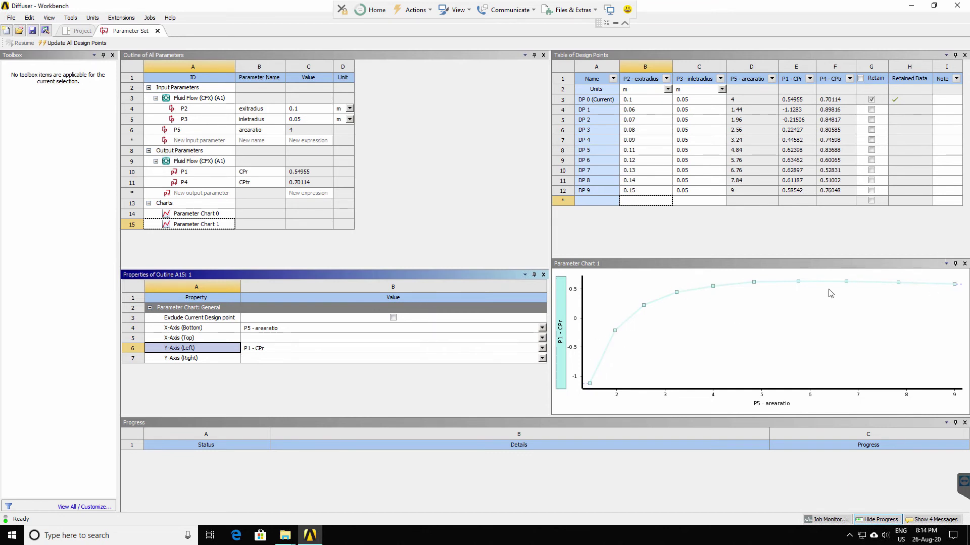
# Change the line colour of the P1 - CPr curve in Parameter Chart 1 to a very dark, nearly black shade
pyautogui.click(662, 305)
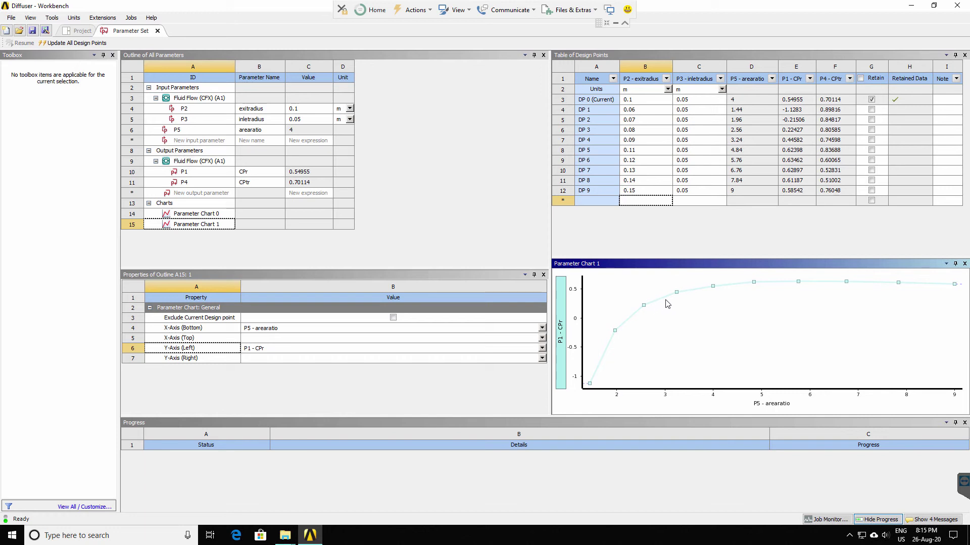
pyautogui.moveTo(659, 302)
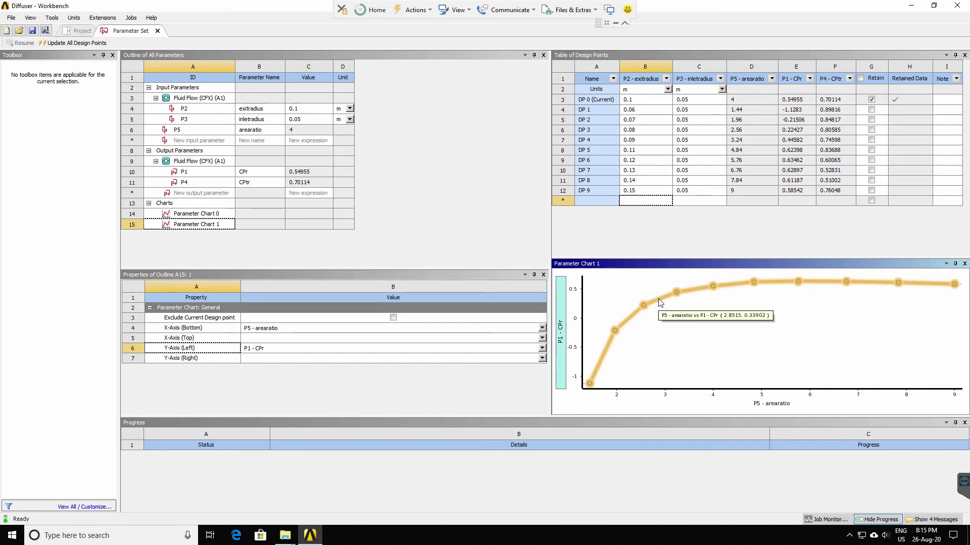
pyautogui.rightClick(659, 301)
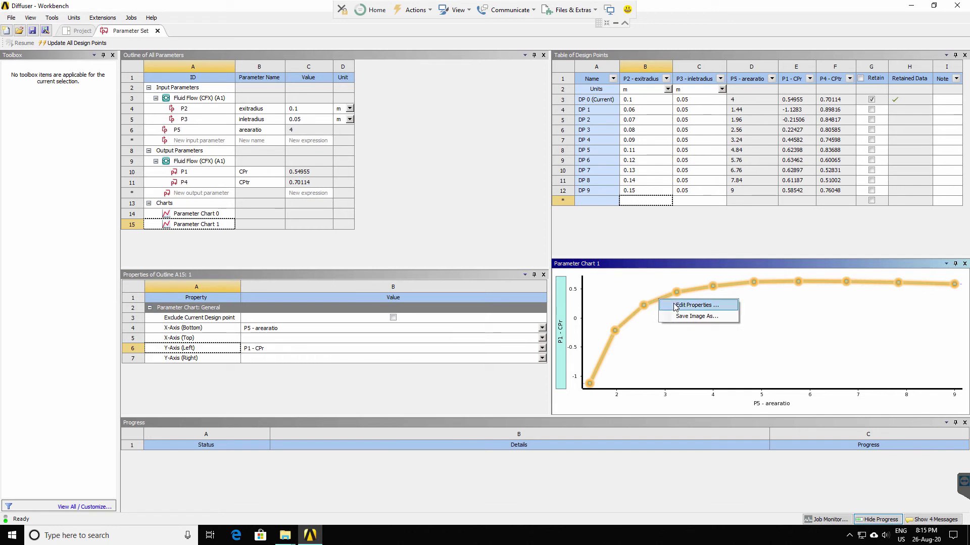
pyautogui.click(676, 305)
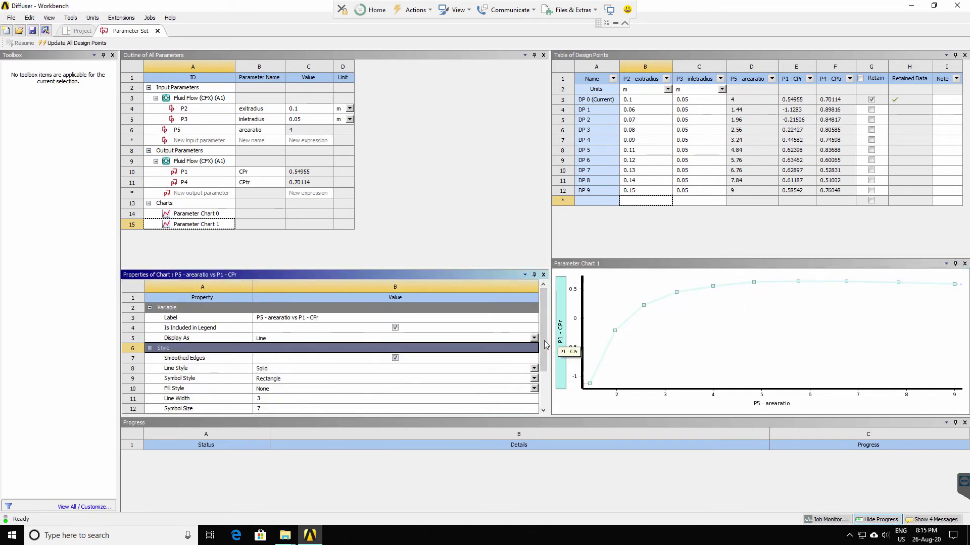
pyautogui.moveTo(544, 353); pyautogui.dragTo(542, 383)
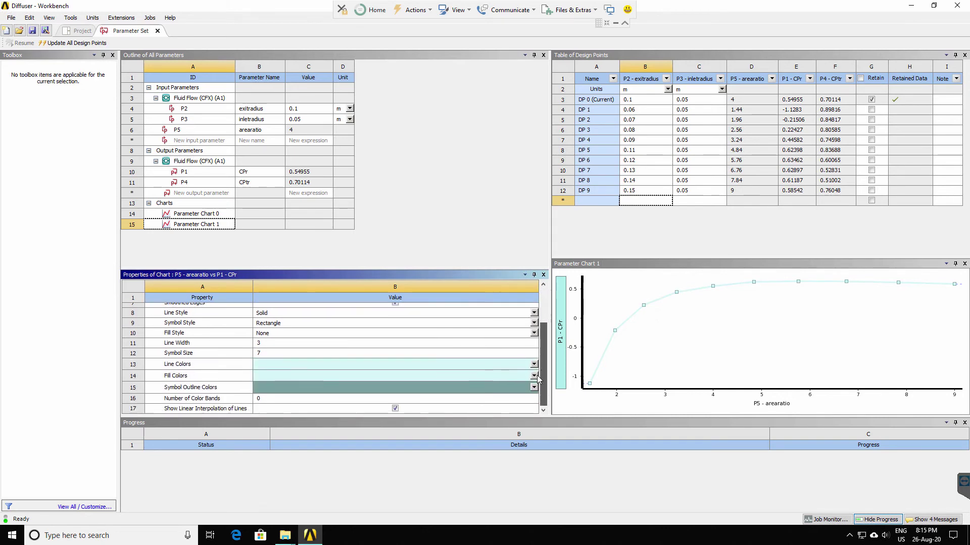
pyautogui.click(324, 370)
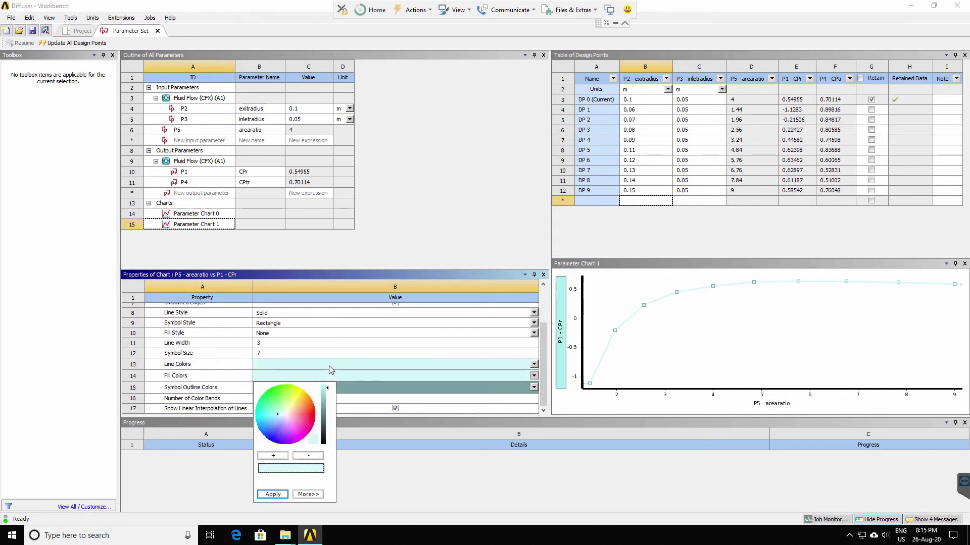
pyautogui.click(329, 365)
pyautogui.click(534, 370)
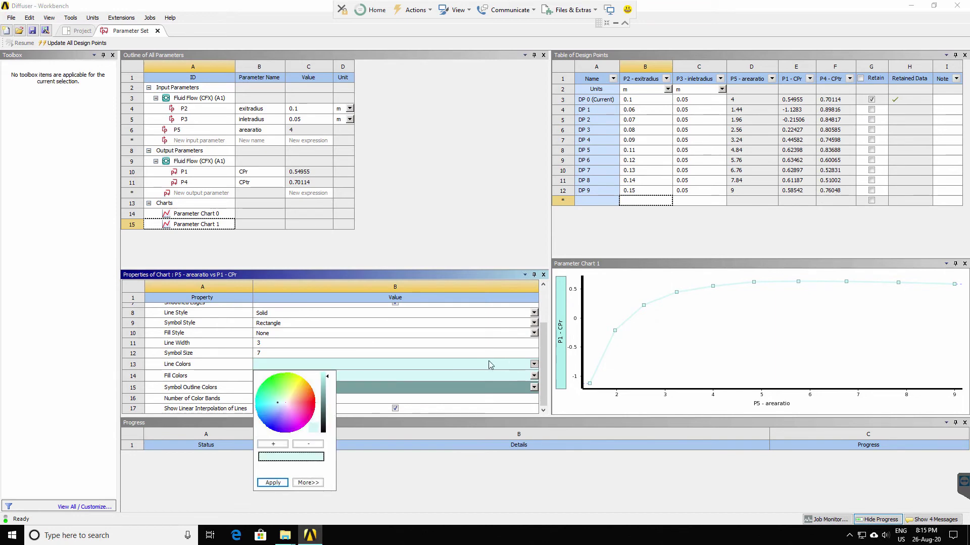
pyautogui.click(324, 422)
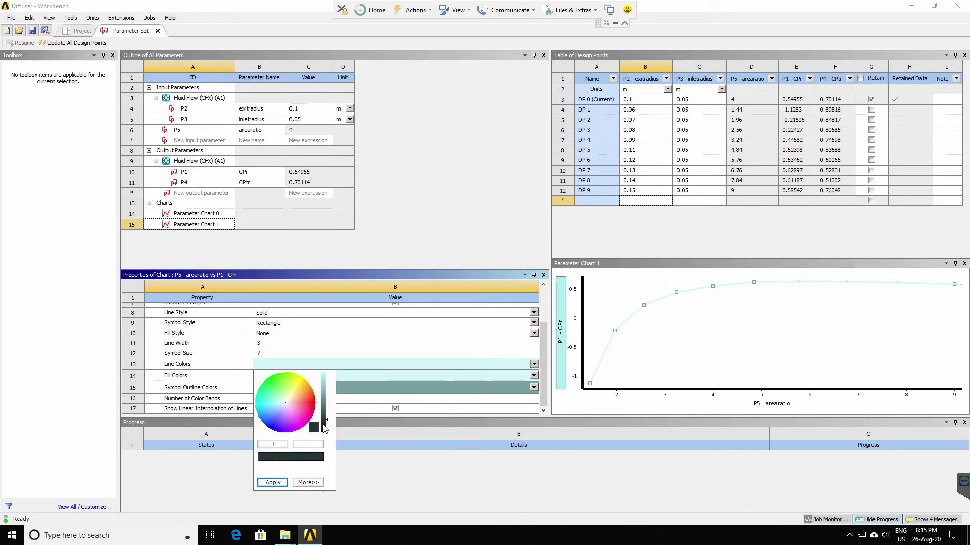
pyautogui.click(270, 484)
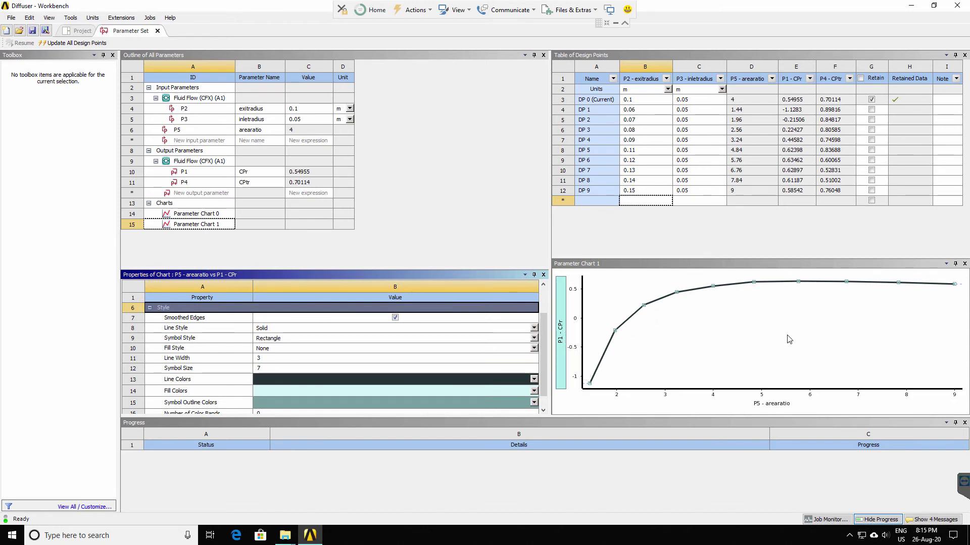
pyautogui.click(669, 353)
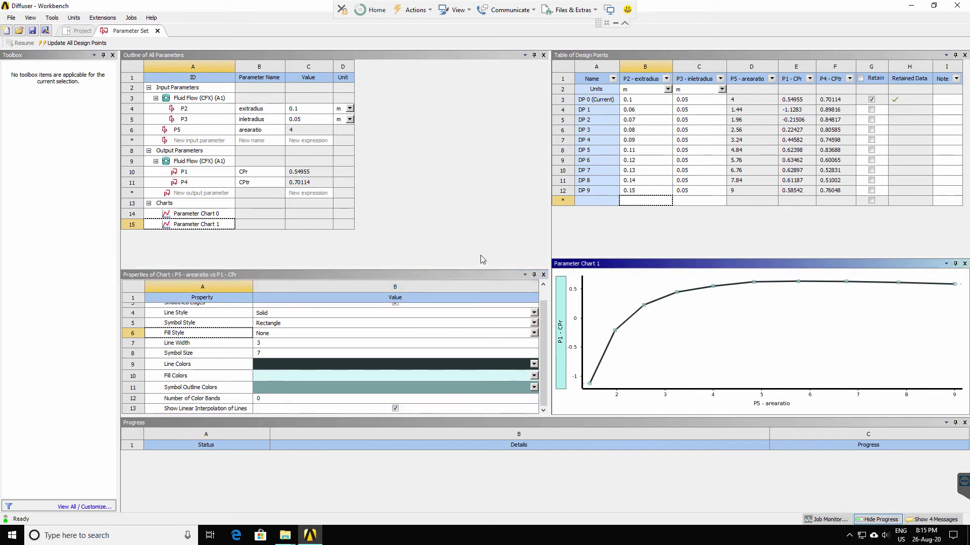
# Set Parameter Chart 0 to plot P4 - CPtr on the left Y-axis against P5 - arearatio on the bottom X-axis, with a blue line
pyautogui.click(192, 216)
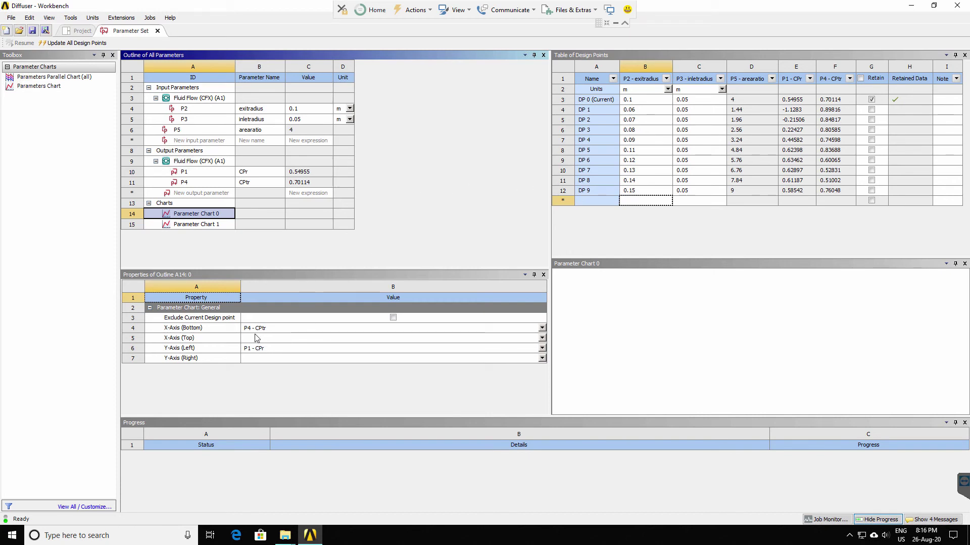
pyautogui.click(540, 327)
pyautogui.click(259, 365)
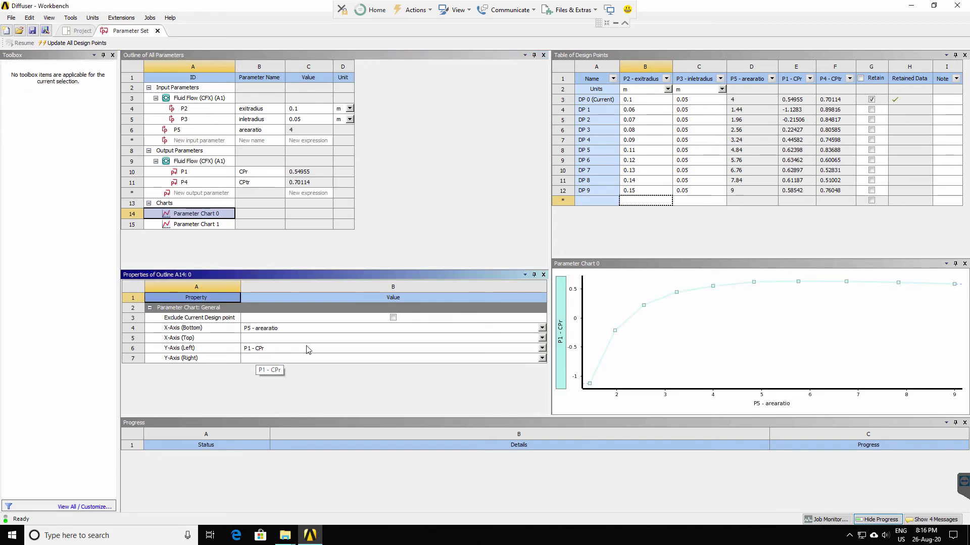
pyautogui.click(542, 348)
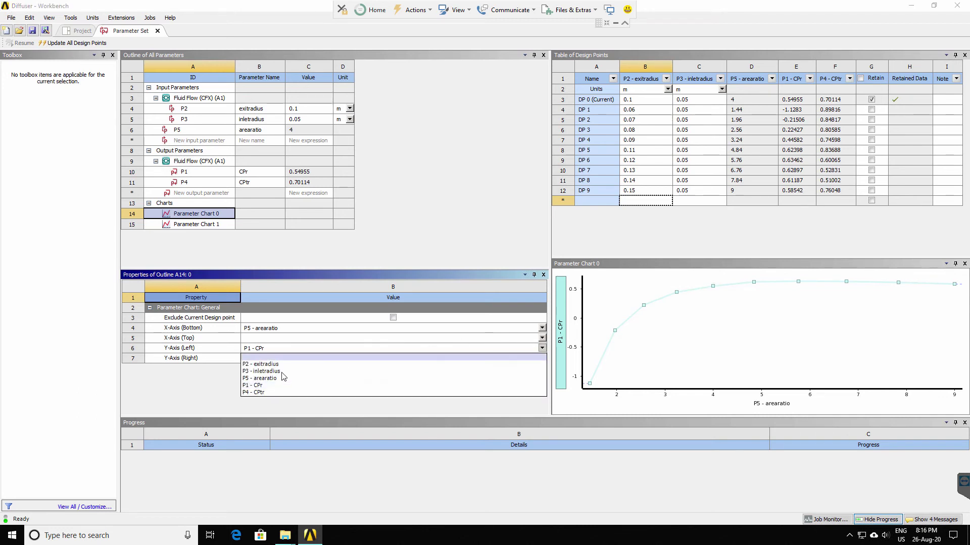
pyautogui.click(260, 392)
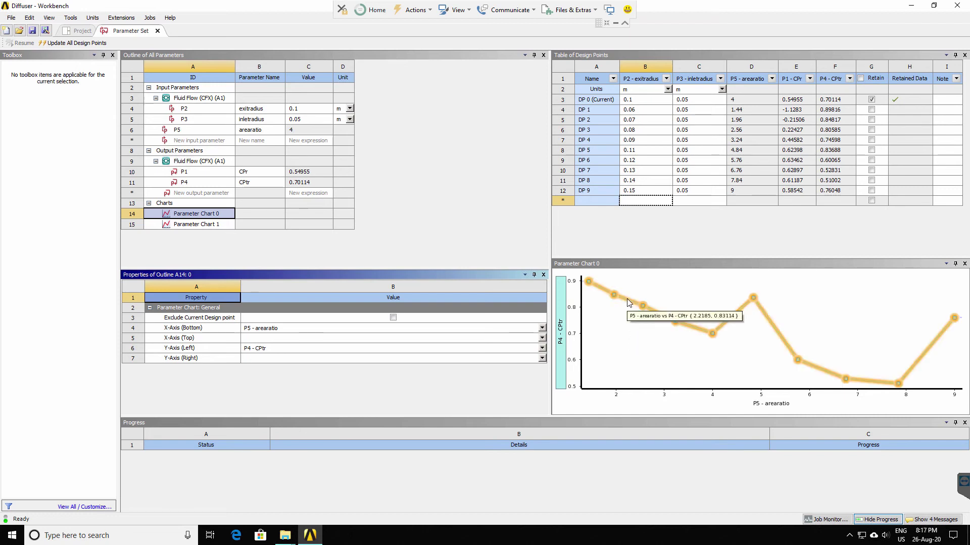
pyautogui.click(622, 336)
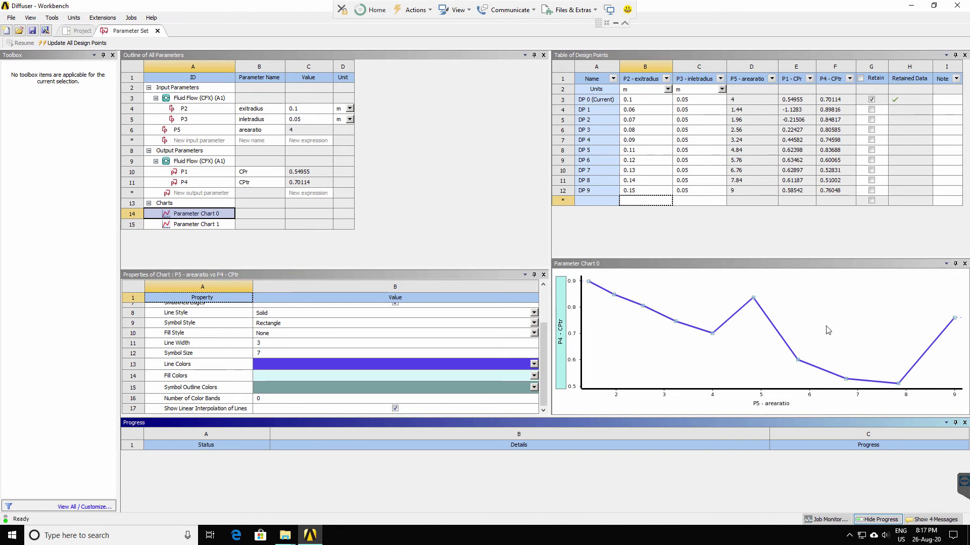
# Compare the CPr curve in Parameter Chart 1 with the CPtr curve in Parameter Chart 0 over the area ratio
pyautogui.click(196, 227)
pyautogui.click(191, 215)
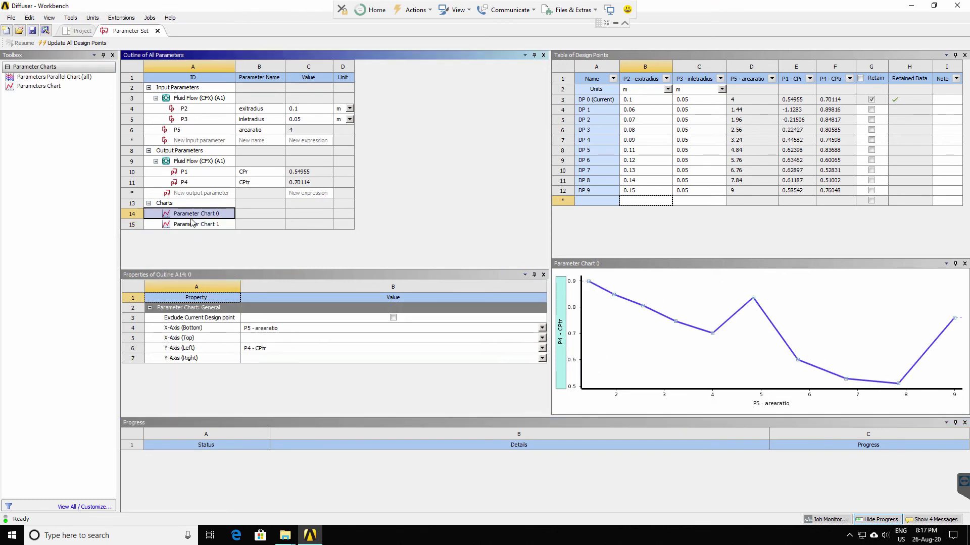
pyautogui.click(192, 226)
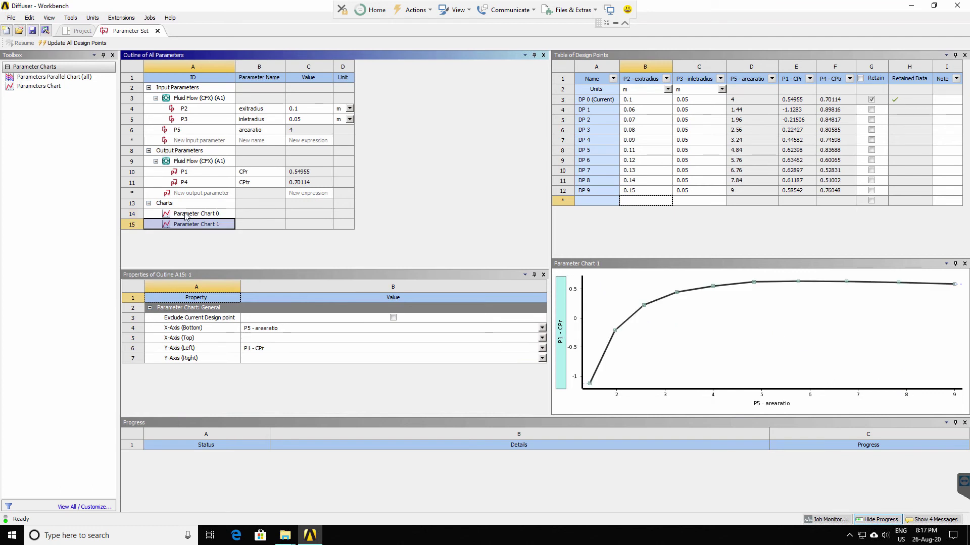
pyautogui.click(186, 215)
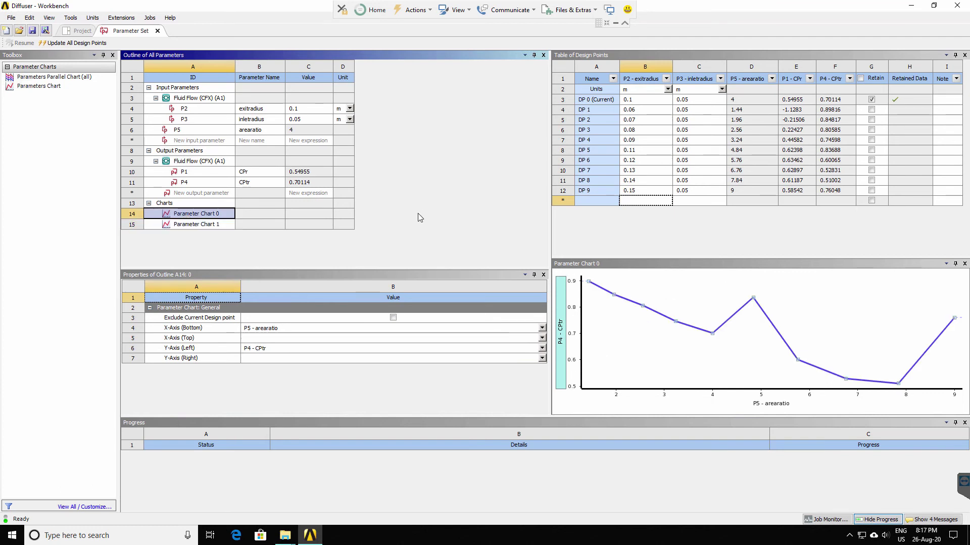
pyautogui.click(202, 226)
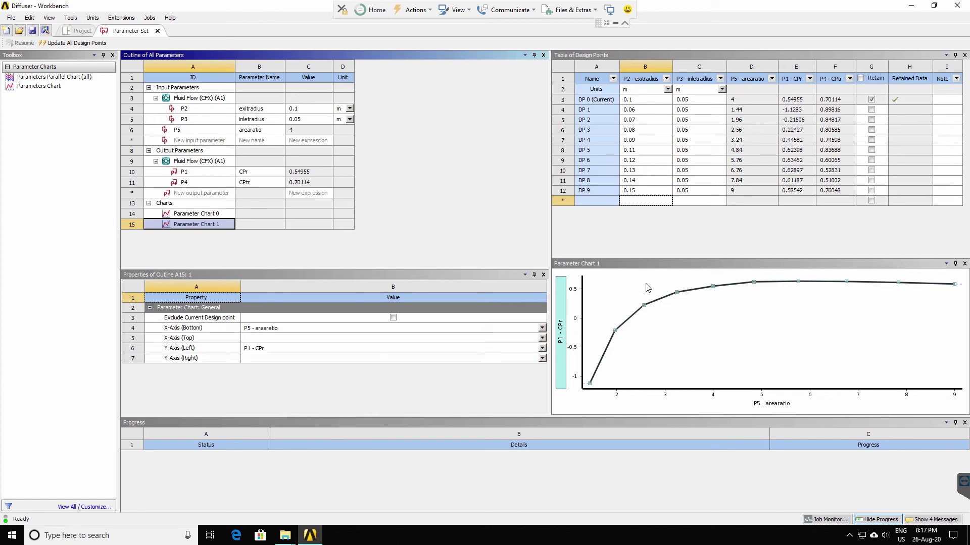
pyautogui.click(197, 214)
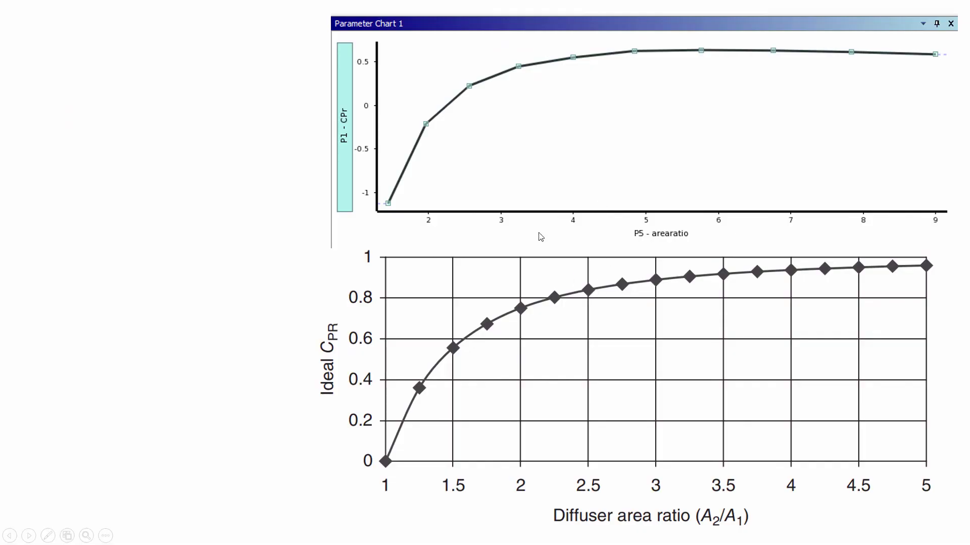